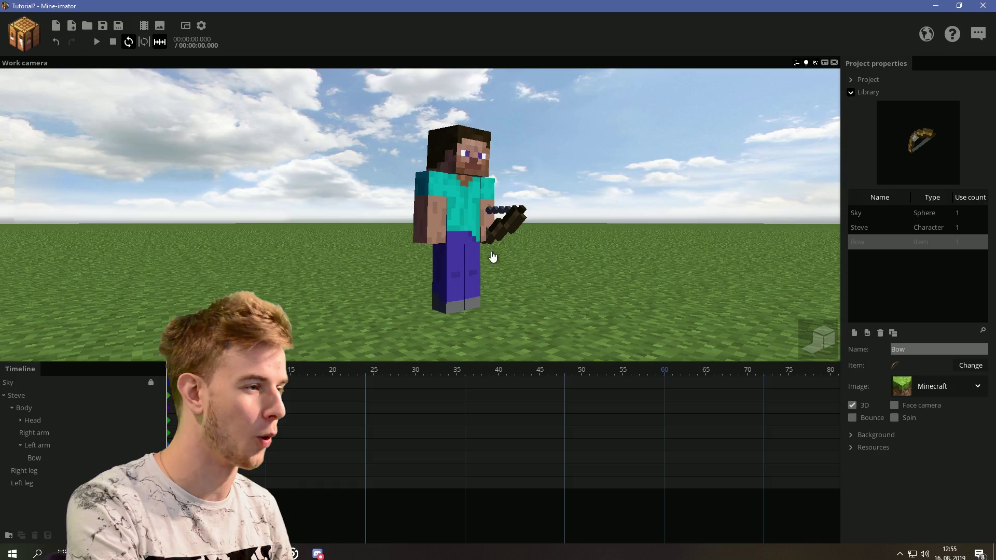
Pull the view back and select the Bow to show its frame 0 position and rotation.
right_click_drag(493, 257, 496, 260)
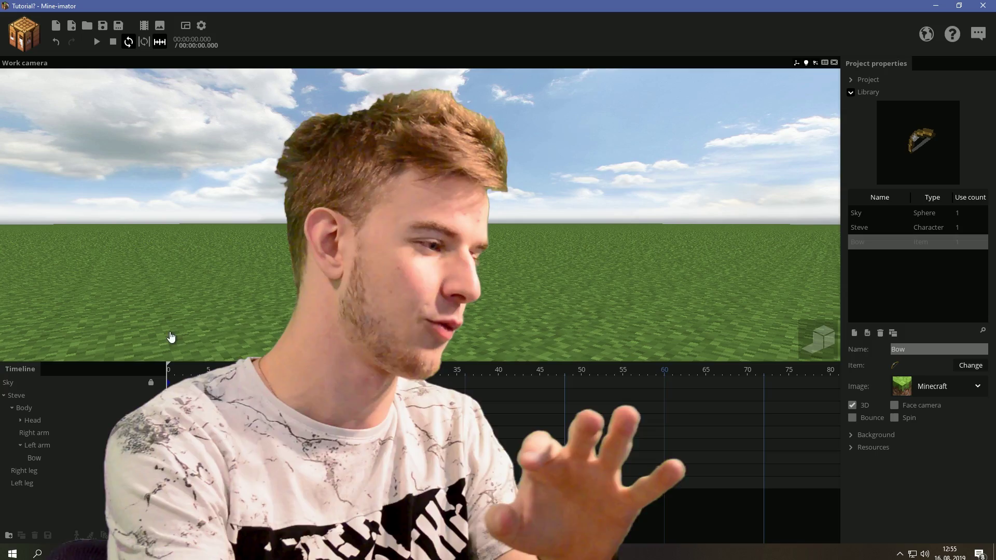
left_click(46, 461)
Fly the view in close and select Steve's left and right legs for the frame-2 stride.
key("w")
right_click_drag(452, 286, 459, 279)
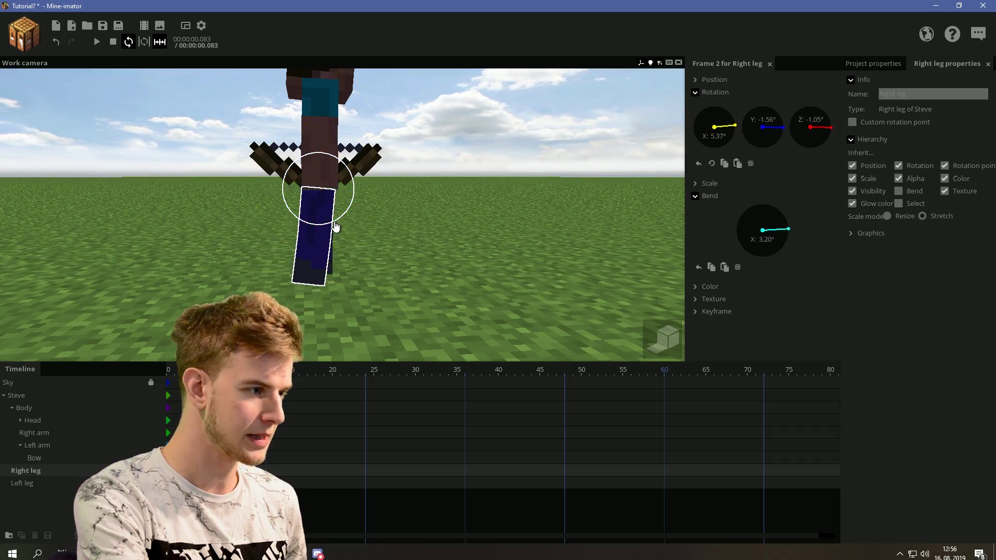
left_click(57, 482)
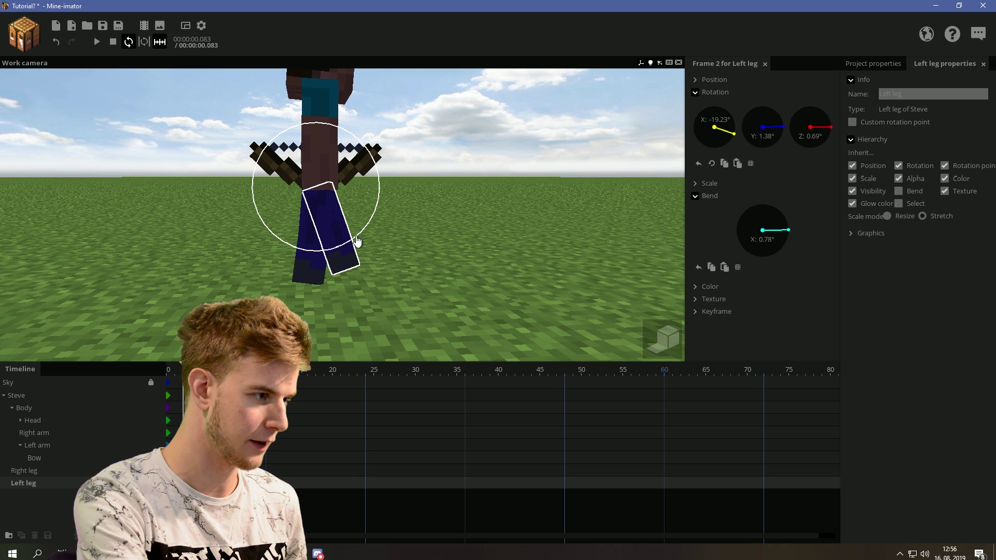
left_click(316, 225)
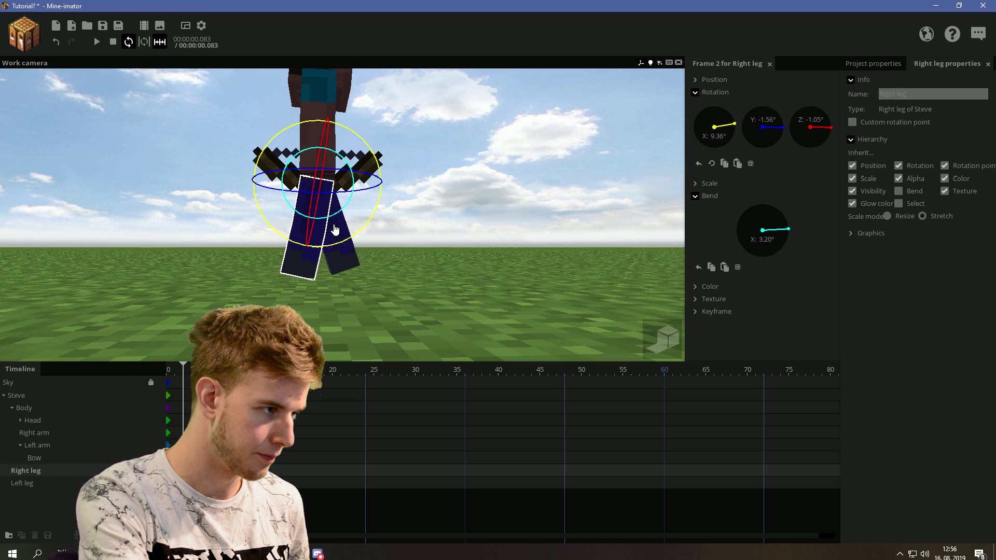
right_click_drag(326, 252, 327, 223)
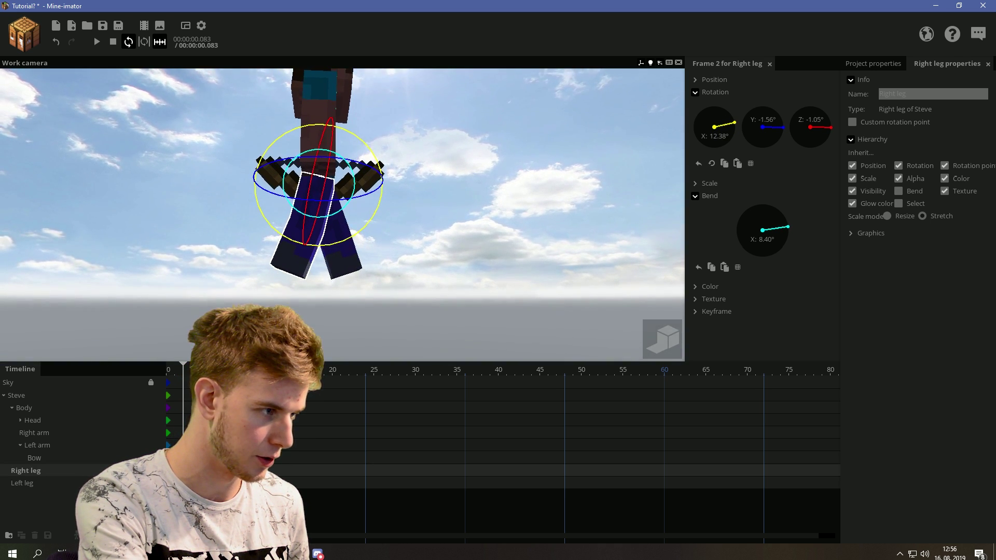
Move Steve to Z 3.56 and turn him -7.15° around Y, then pick his legs.
left_click(183, 395)
left_click_drag(367, 277, 374, 282)
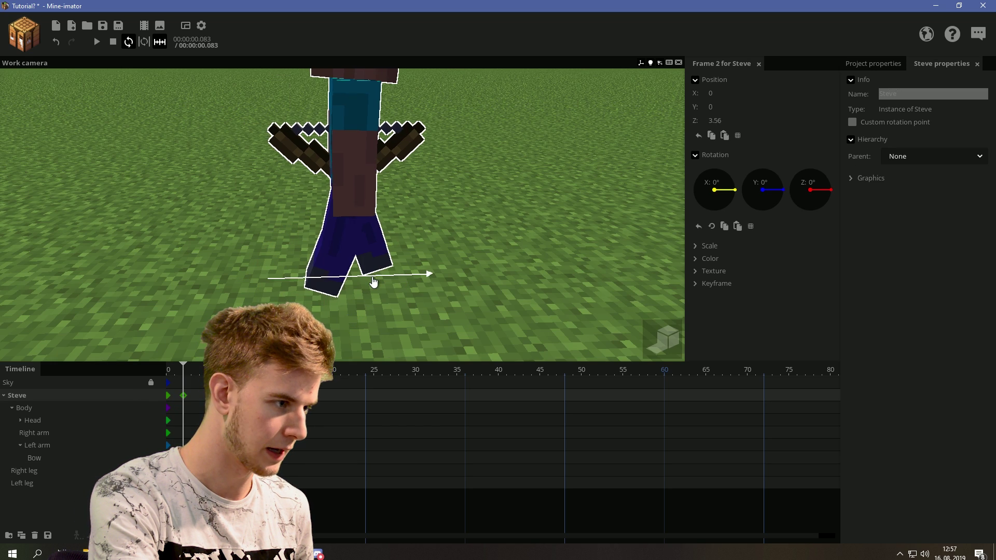
right_click_drag(362, 311, 362, 334)
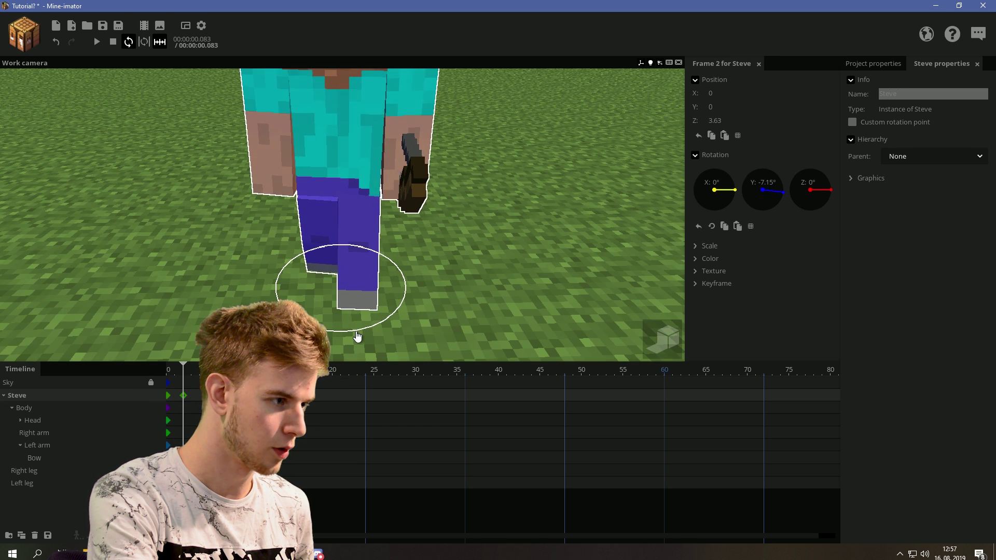
left_click(369, 252)
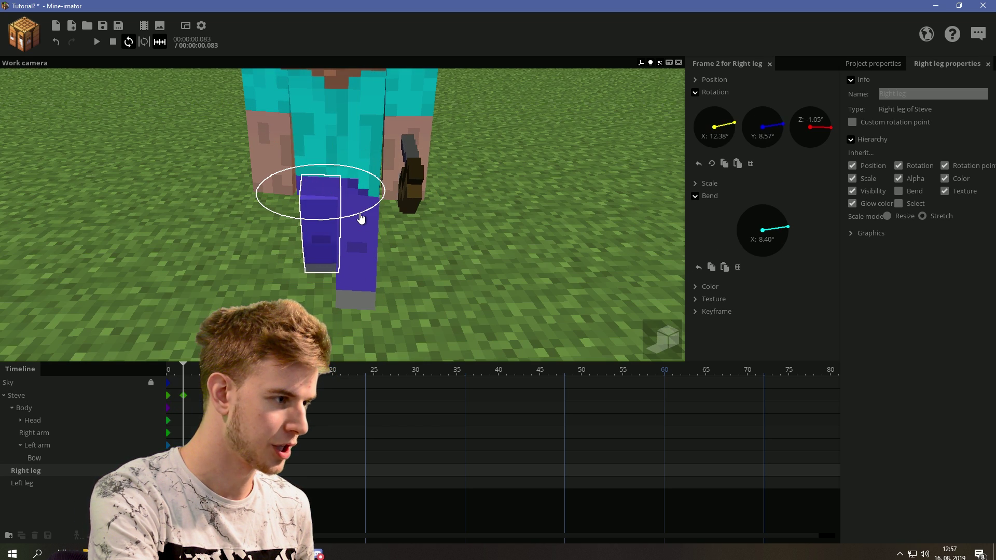
left_click(371, 267)
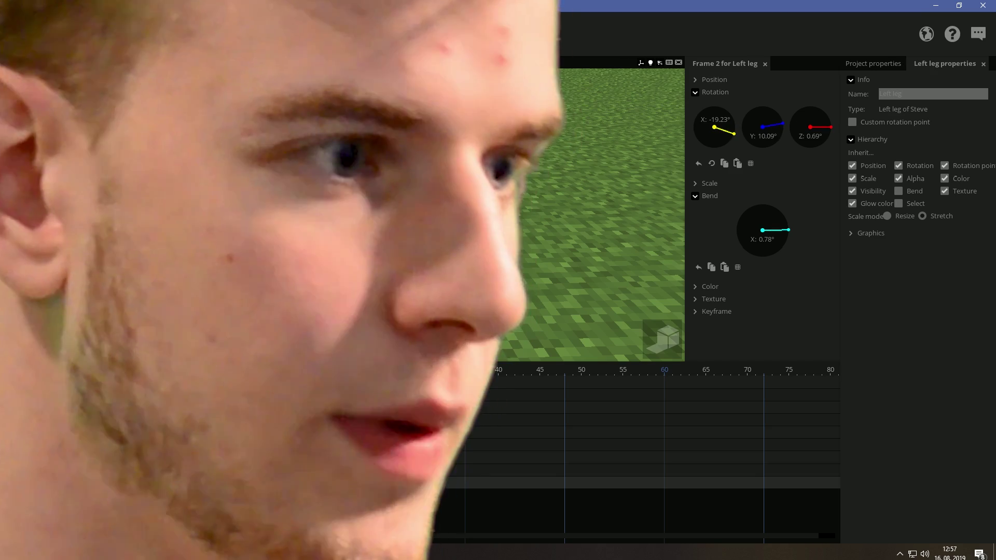
right_click_drag(384, 269, 378, 242)
At frame 4, reduce the right leg's bend to 32.67°.
left_click(378, 243)
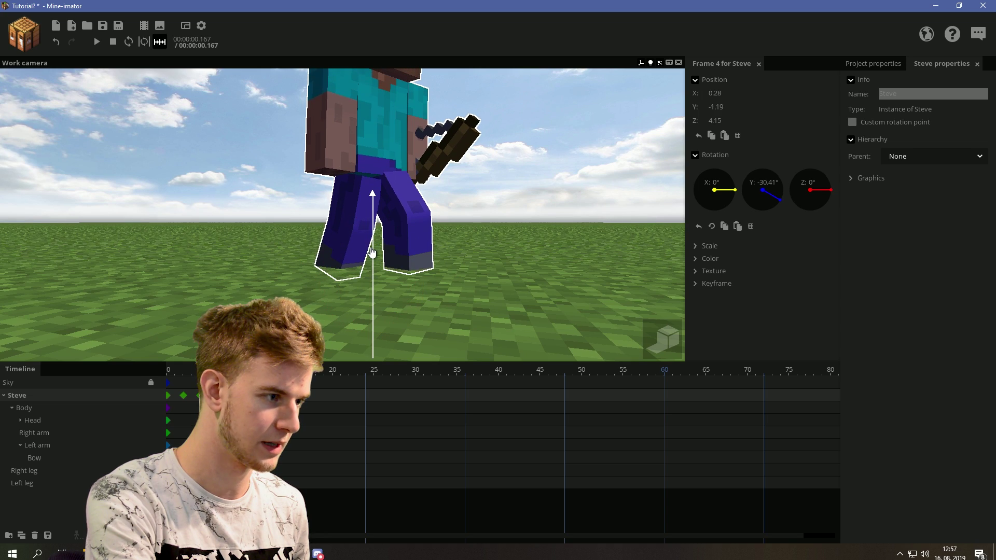
left_click(184, 396)
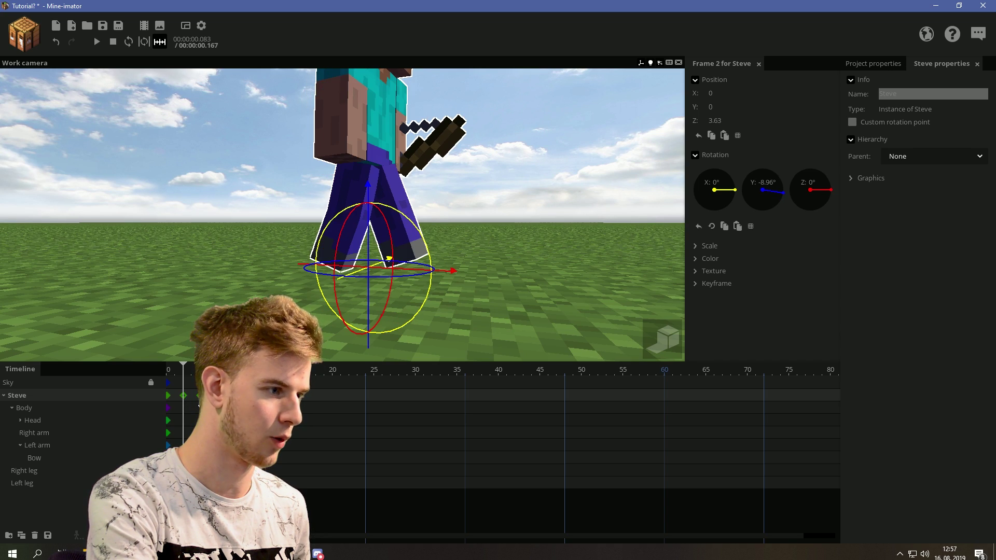
right_click_drag(384, 234, 417, 223)
left_click(418, 223)
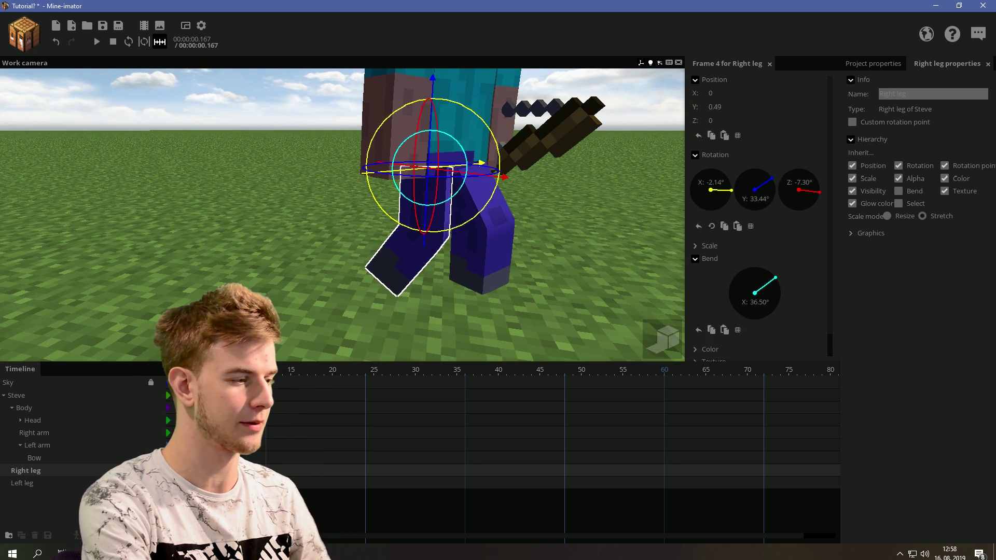
left_click_drag(456, 193, 454, 202)
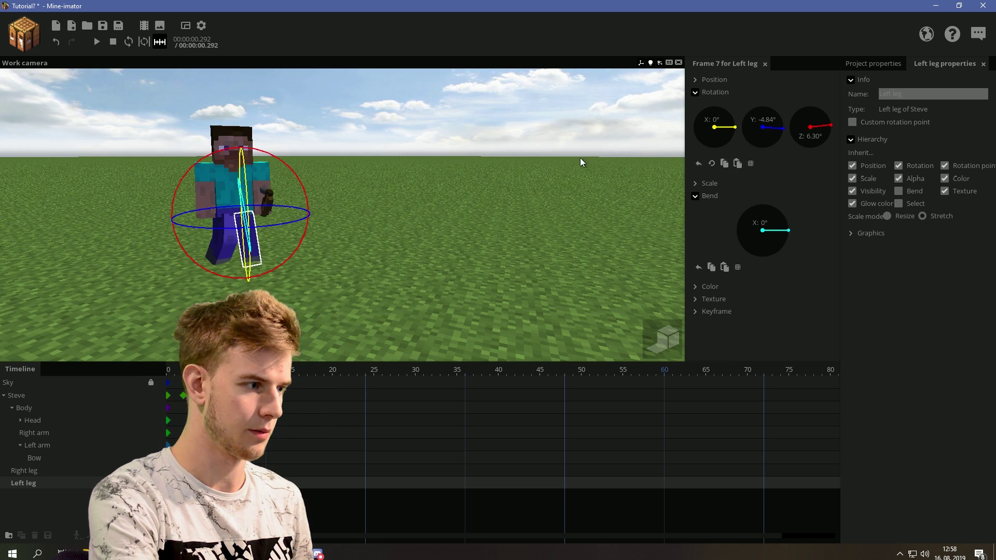
Move and turn Steve into a new keyframe and give it an ease transition curve.
scroll(534, 181, "up", 5)
left_click(373, 326)
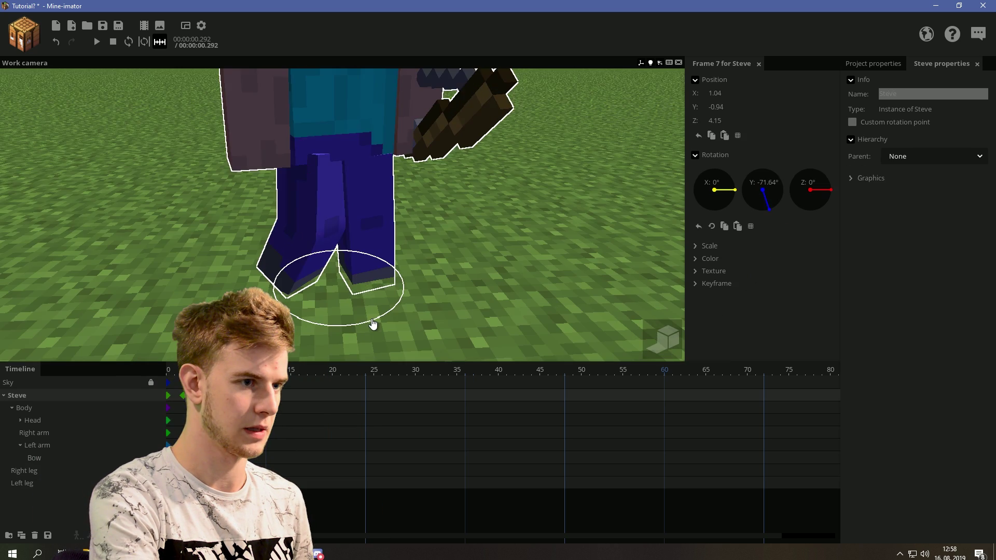
left_click_drag(362, 325, 353, 207)
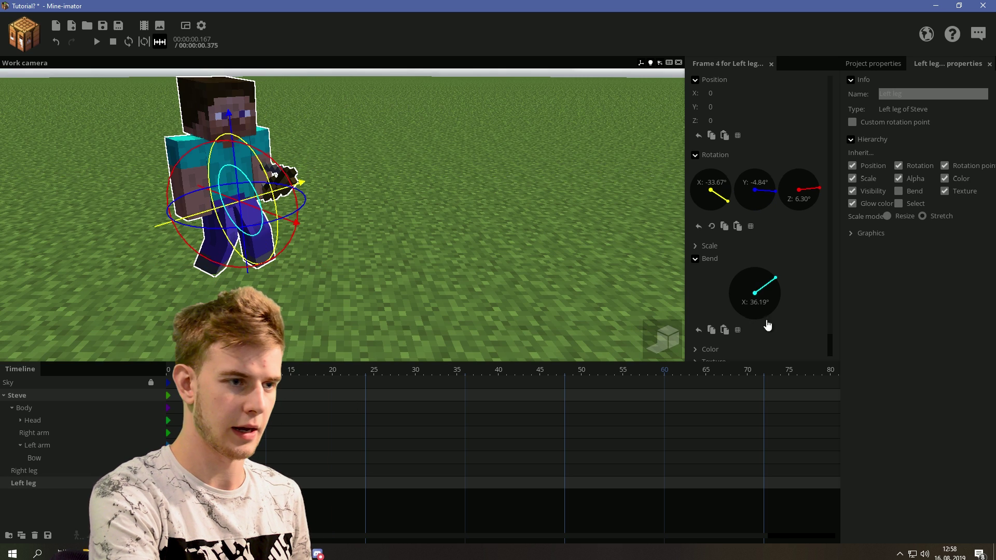
scroll(796, 338, "down", 1)
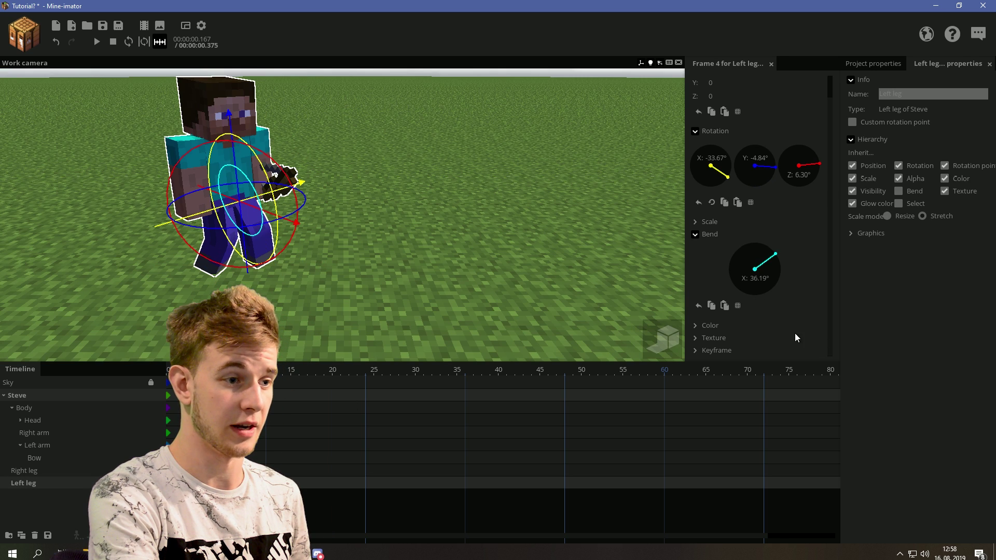
scroll(776, 351, "down", 2)
left_click(800, 329)
left_click(782, 381)
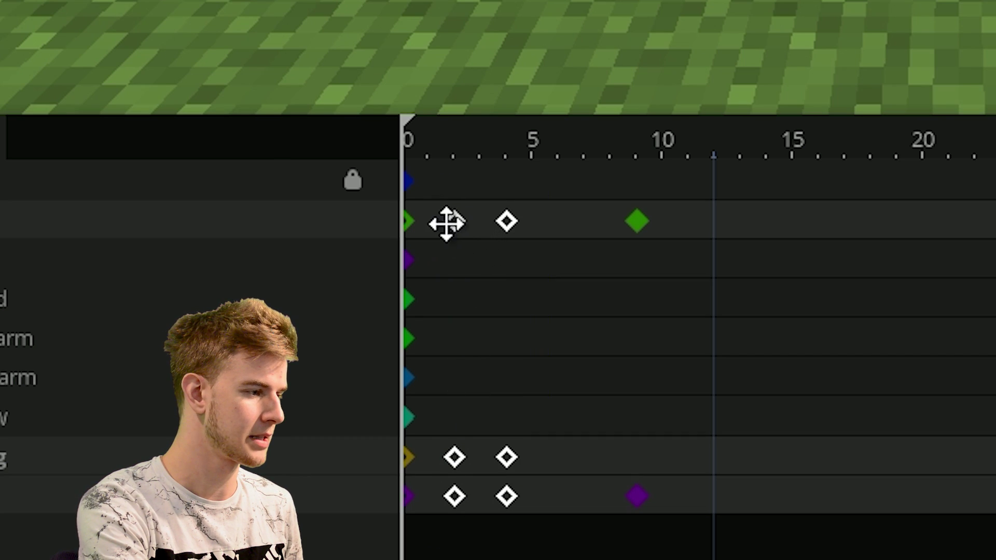
Select all keyframes with Ctrl+A and shift them one frame later.
left_click(179, 395)
key("ctrl+a")
left_click_drag(454, 220, 481, 220)
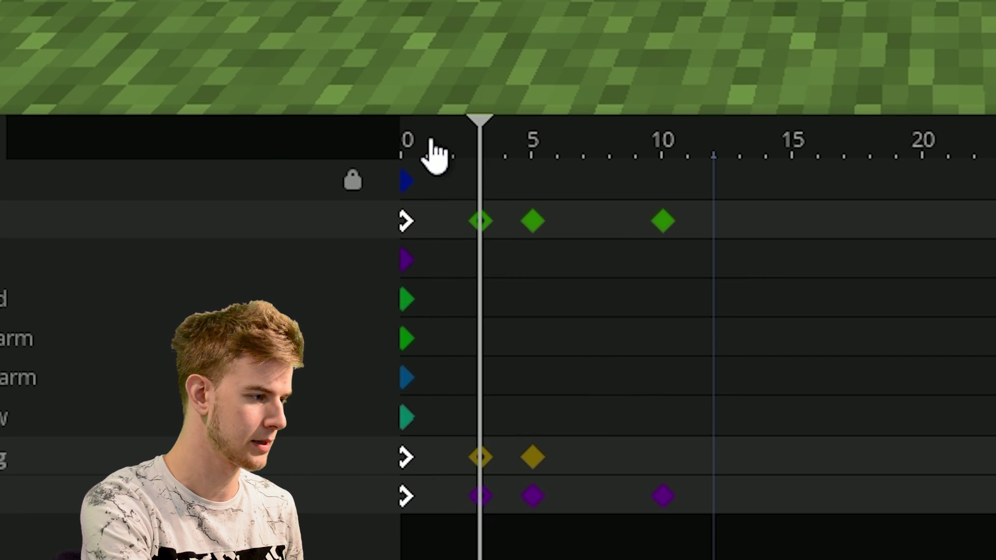
left_click(408, 143)
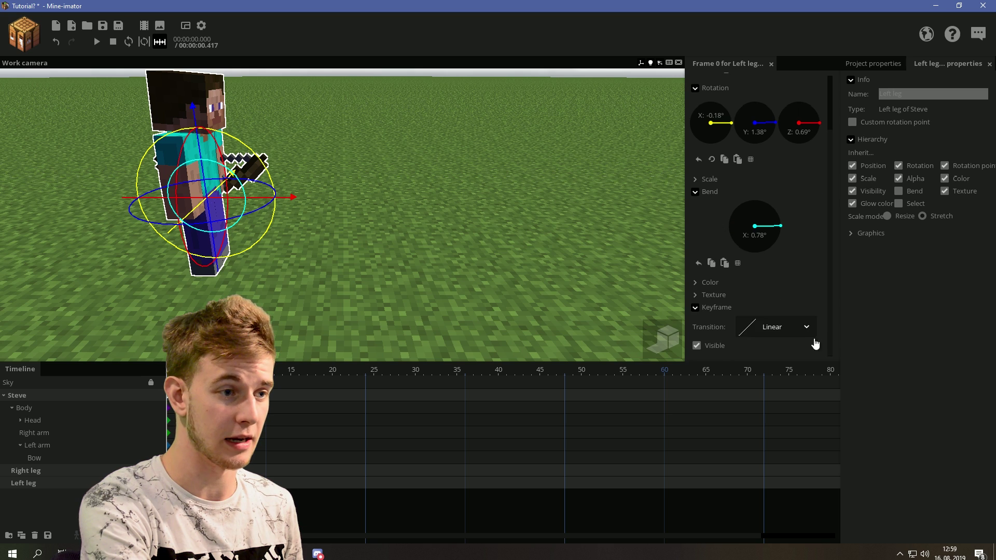
left_click(815, 342)
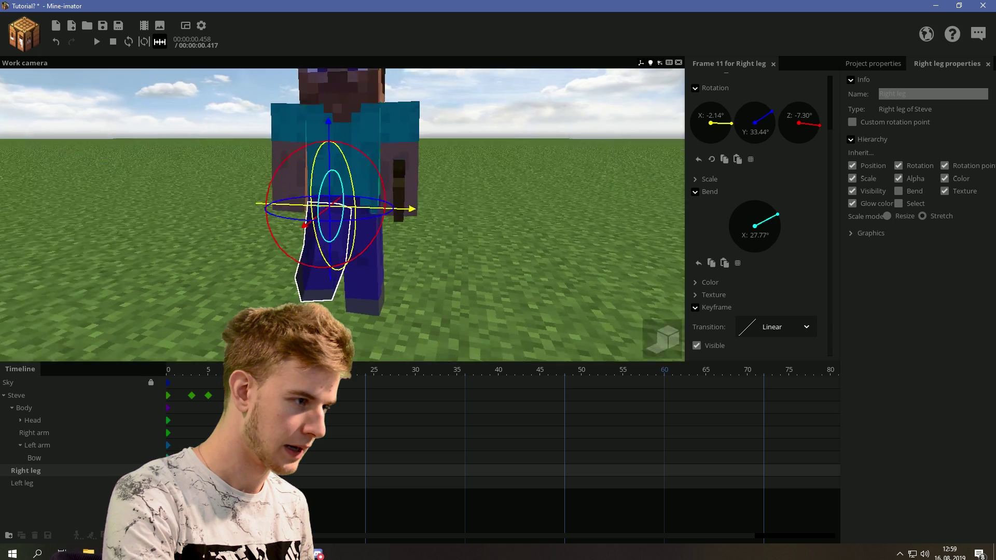
Reset the right leg's Y position to 0.
right_click_drag(342, 201, 361, 231)
scroll(746, 86, "up", 3)
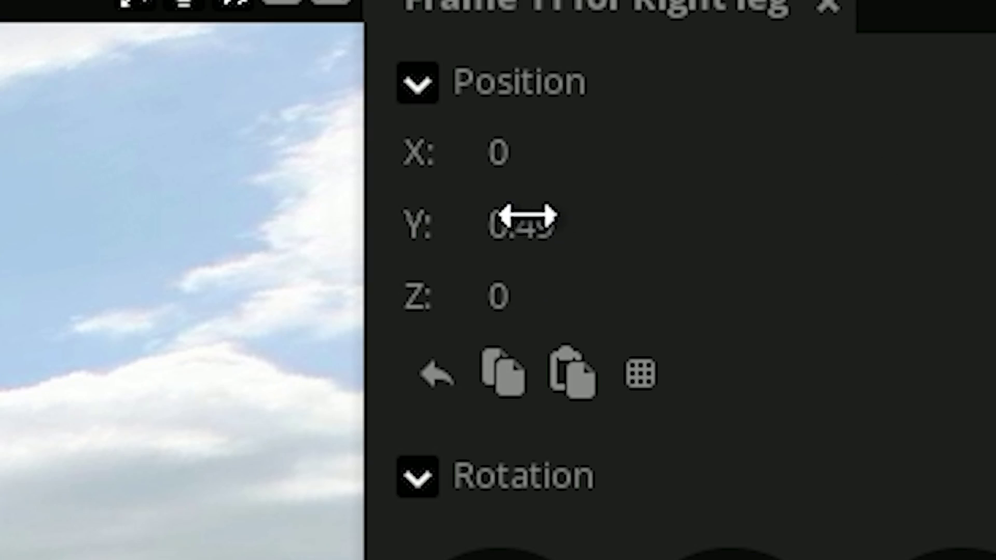
right_click(526, 216)
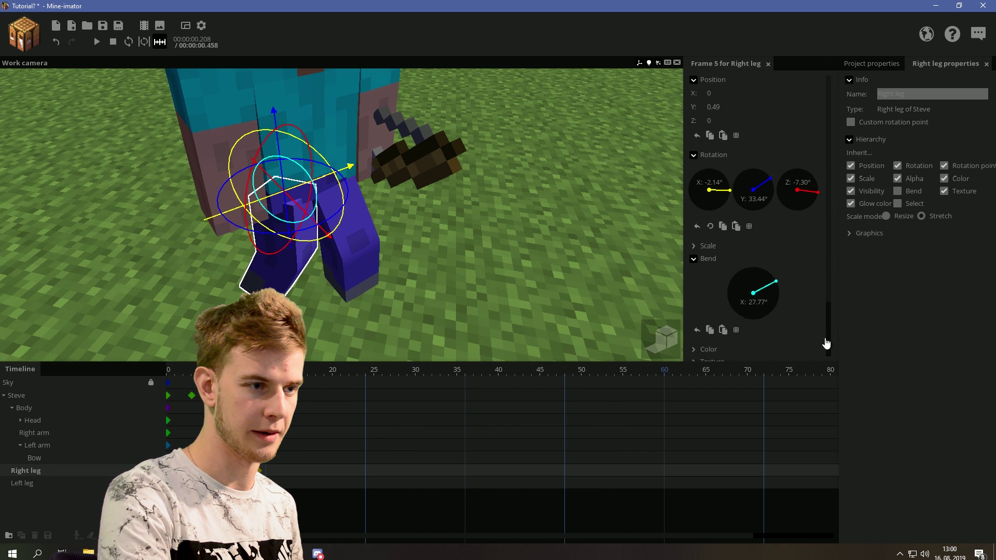
scroll(825, 341, "down", 3)
Set the right leg's frame 8 keyframe transition to Ease out (quad).
left_click(777, 327)
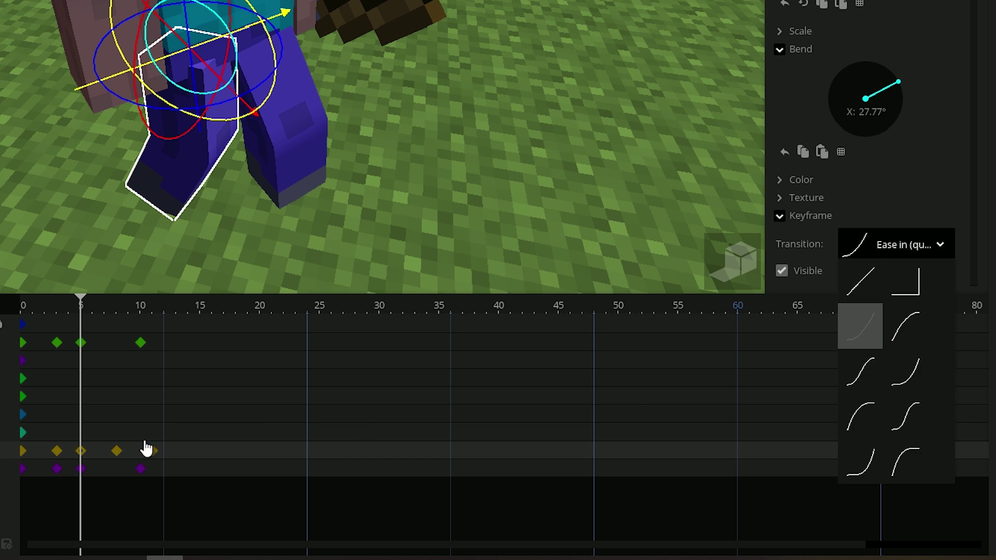
left_click(146, 448)
left_click(116, 450)
left_click(856, 244)
left_click(905, 325)
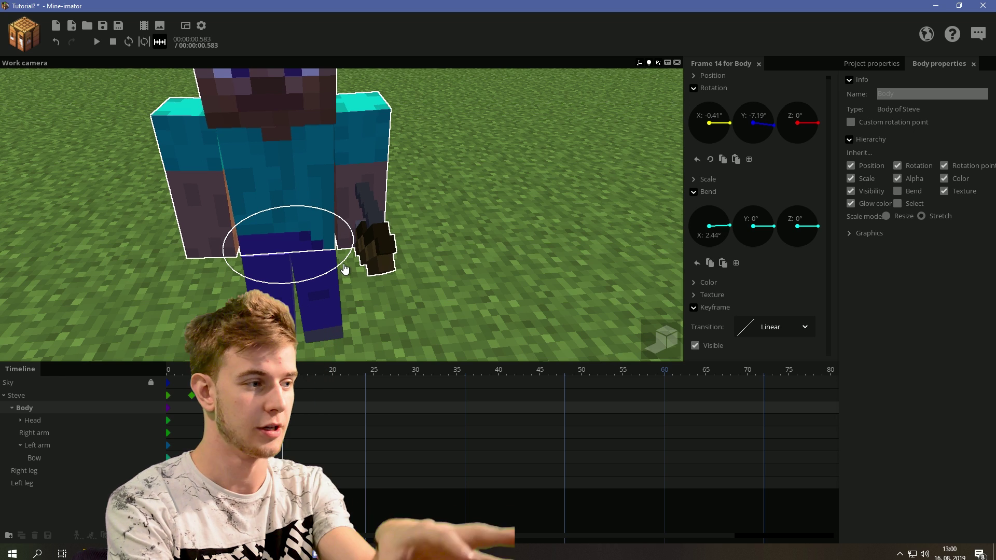
At frame 14, twist Steve's body 27.14° around Y and lean it forward with a -3.13° bend.
left_click_drag(342, 269, 306, 213)
right_click_drag(384, 175, 342, 207)
left_click_drag(342, 207, 317, 248)
right_click_drag(321, 242, 296, 244)
key("ctrl+z")
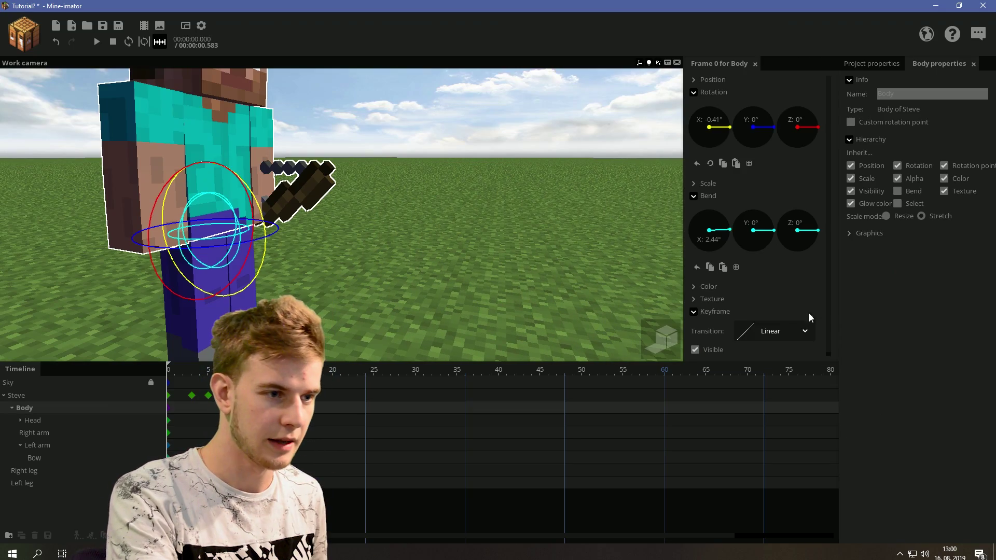
Adjust the transitions of the body's frame 0 and frame 7 keyframes, then play the animation.
left_click(804, 331)
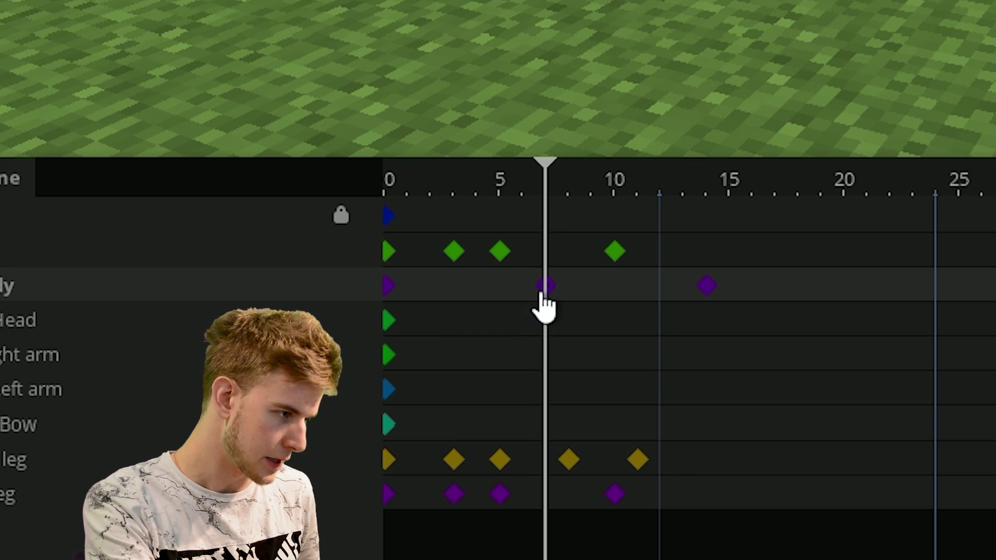
left_click(390, 286)
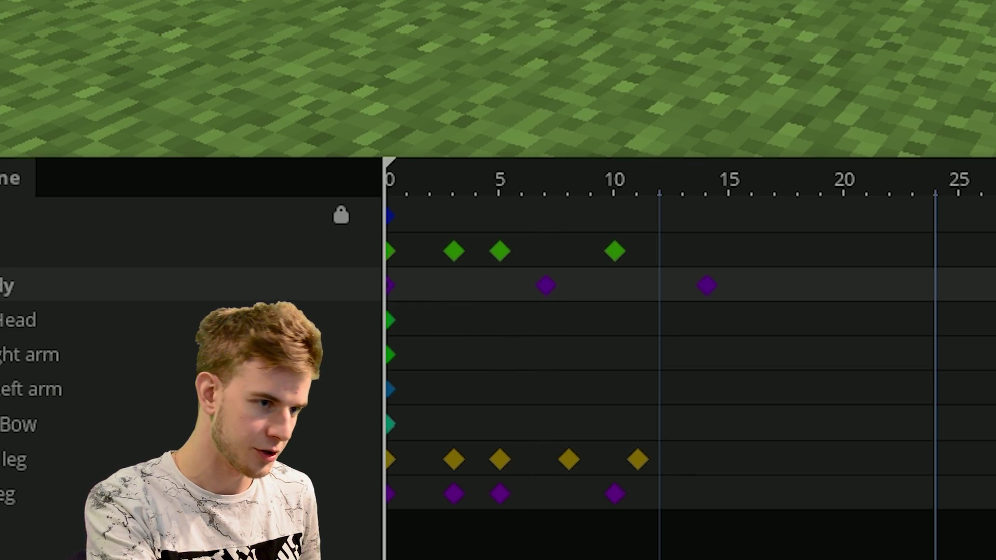
left_click(804, 331)
left_click(749, 433)
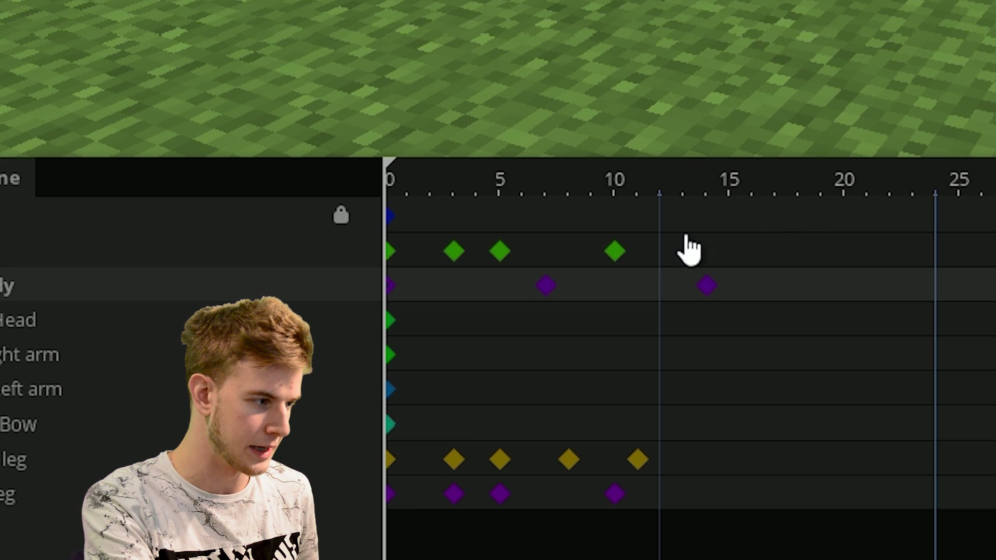
left_click(226, 407)
left_click(803, 330)
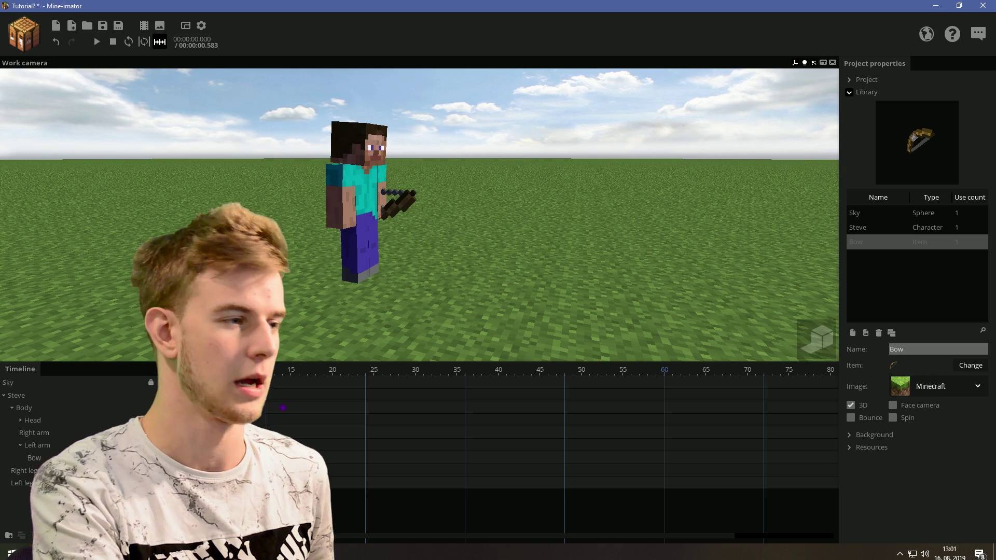
key("space")
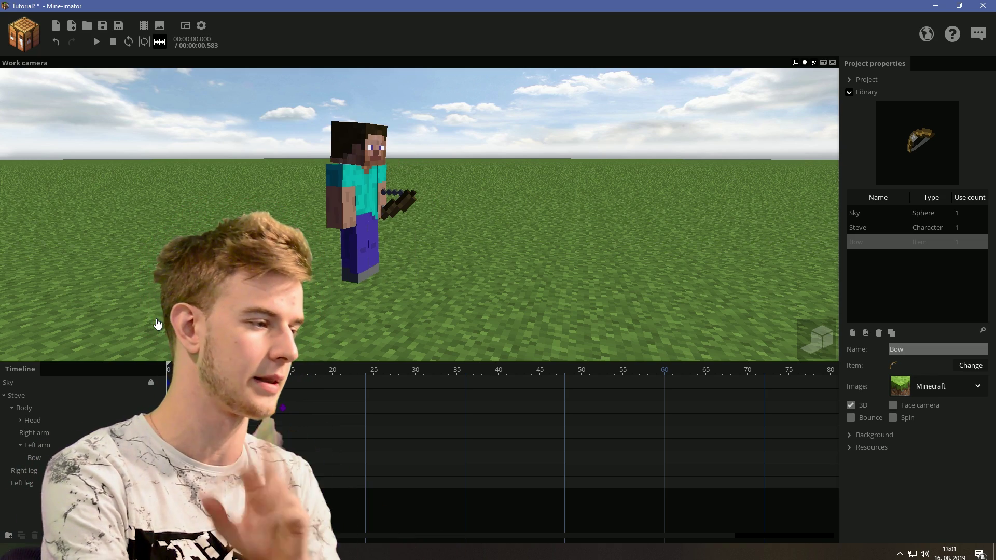
Turn the head to 43.96° around Y, set its keyframe to Ease in and out, and preview.
left_click(170, 421)
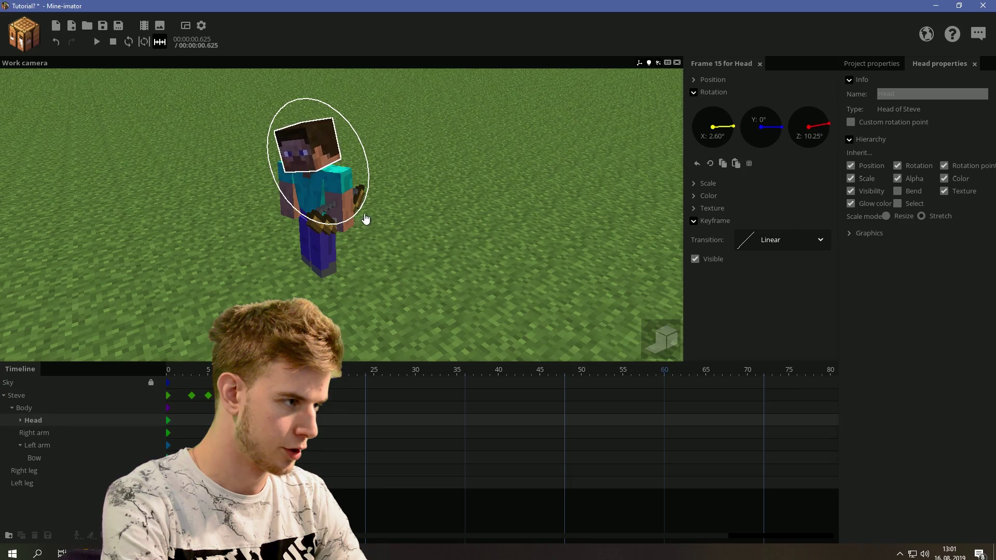
left_click_drag(365, 219, 369, 176)
middle_click_drag(369, 177, 344, 179)
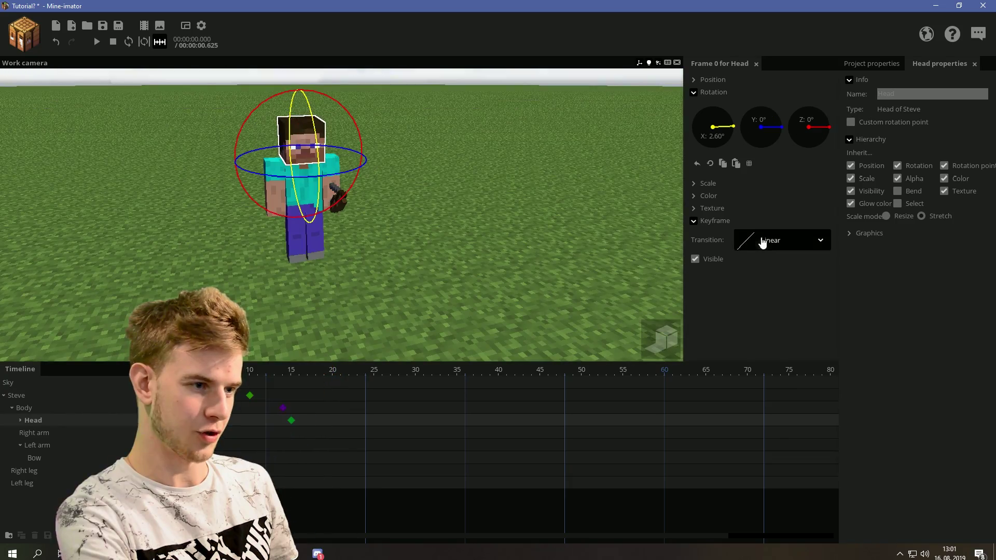
left_click(782, 239)
left_click(749, 332)
key("space")
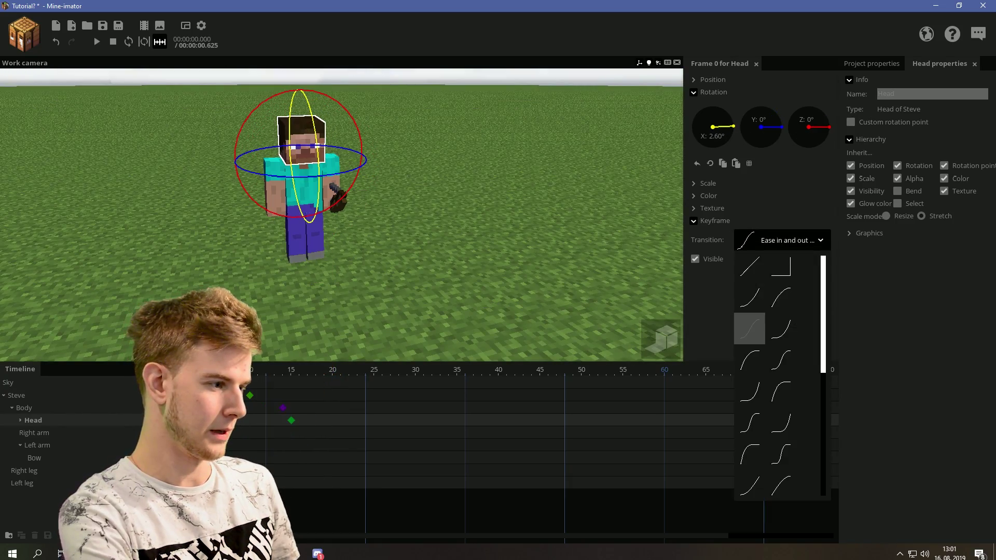
left_click(748, 327)
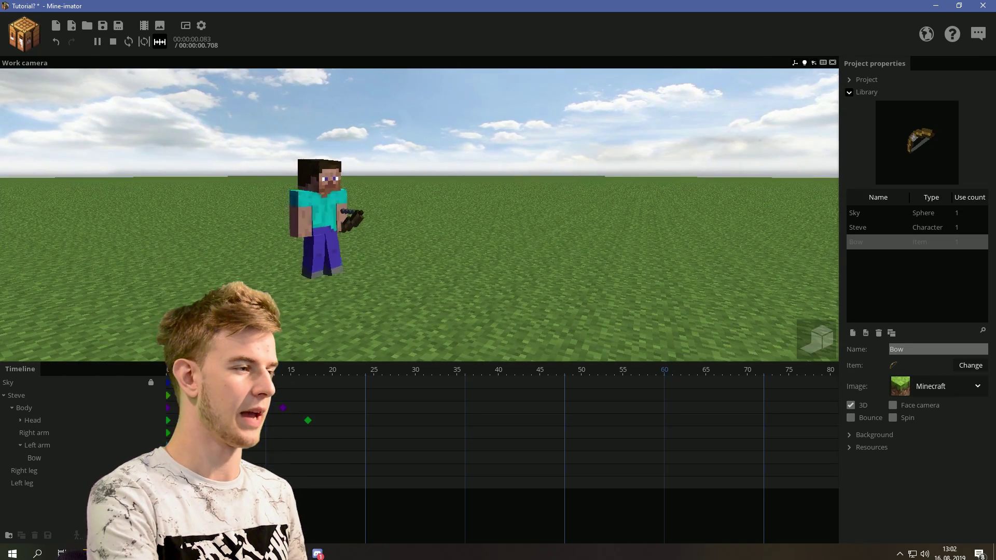
Save, then apply the Katniss Rig skin from the Skins folder to the character.
key("ctrl+s")
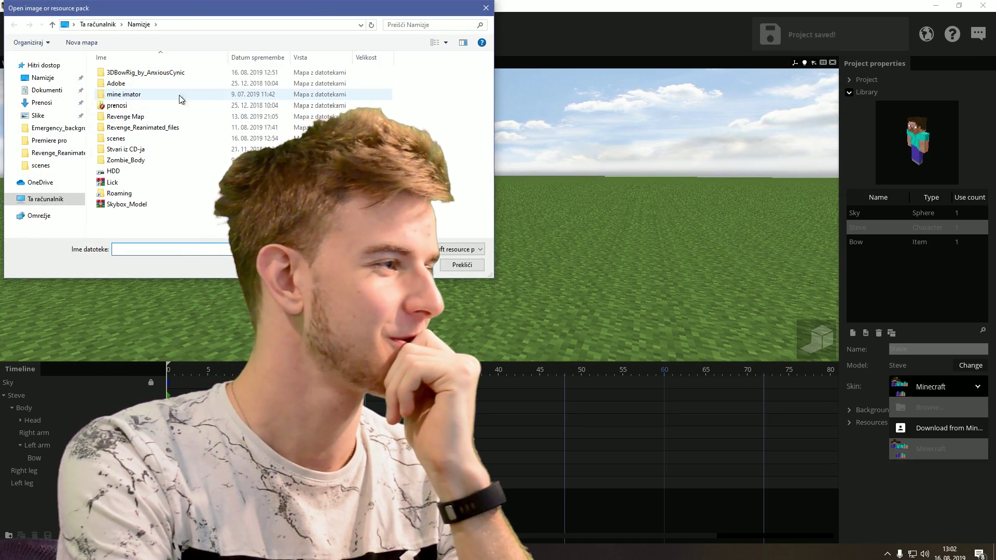
double_click(179, 95)
double_click(179, 112)
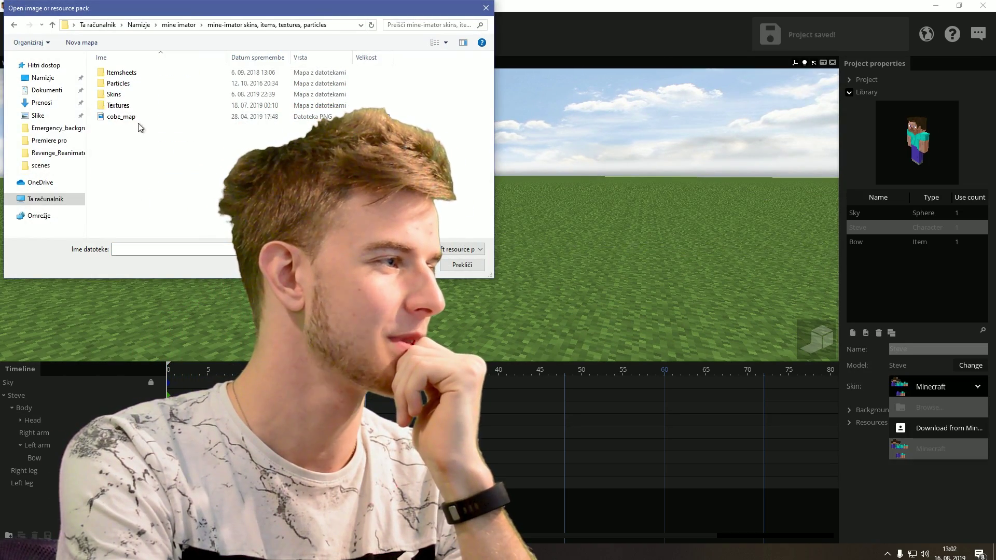
double_click(128, 94)
scroll(155, 166, "down", 5)
double_click(133, 206)
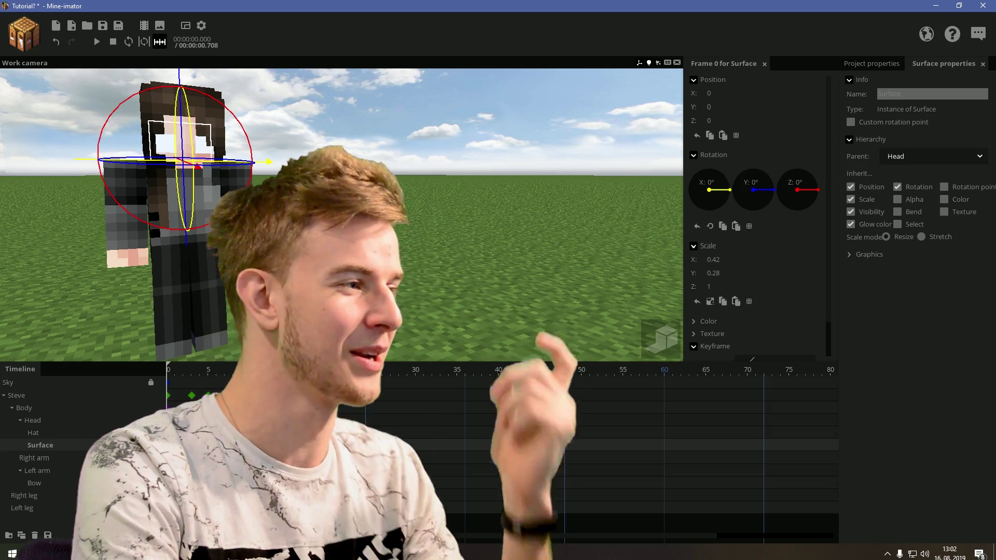
Collapse the head's attached surface and cubes in the timeline and save the project.
middle_click_drag(363, 156, 184, 139)
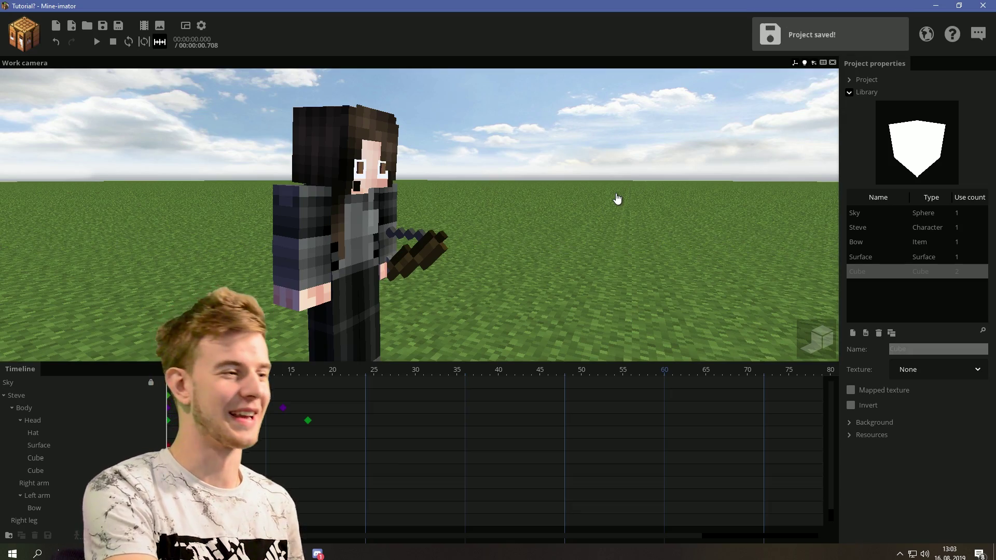
left_click(20, 420)
mouse_move(303, 262)
right_mouse_down()
mouse_move(290, 260)
mouse_move(304, 262)
right_mouse_up()
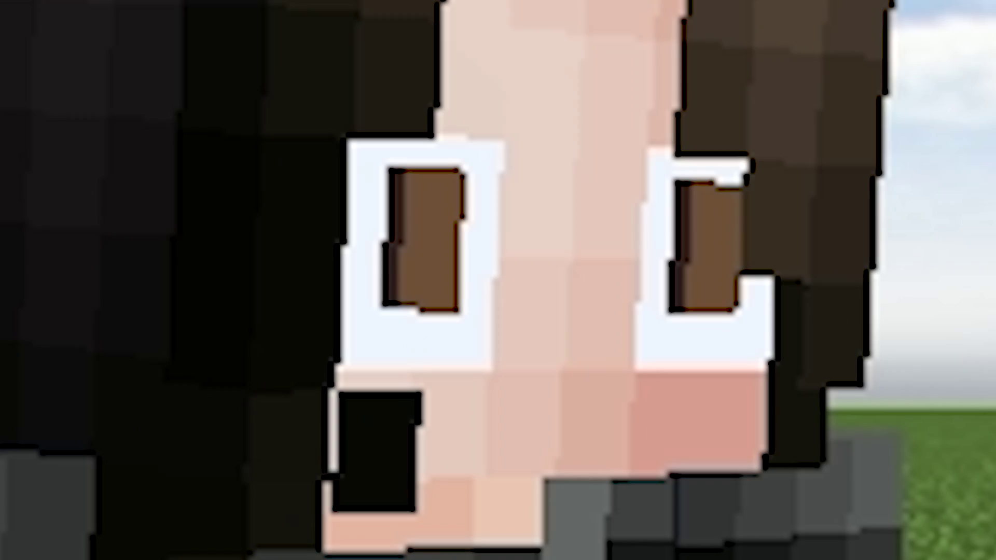
key("ctrl+s")
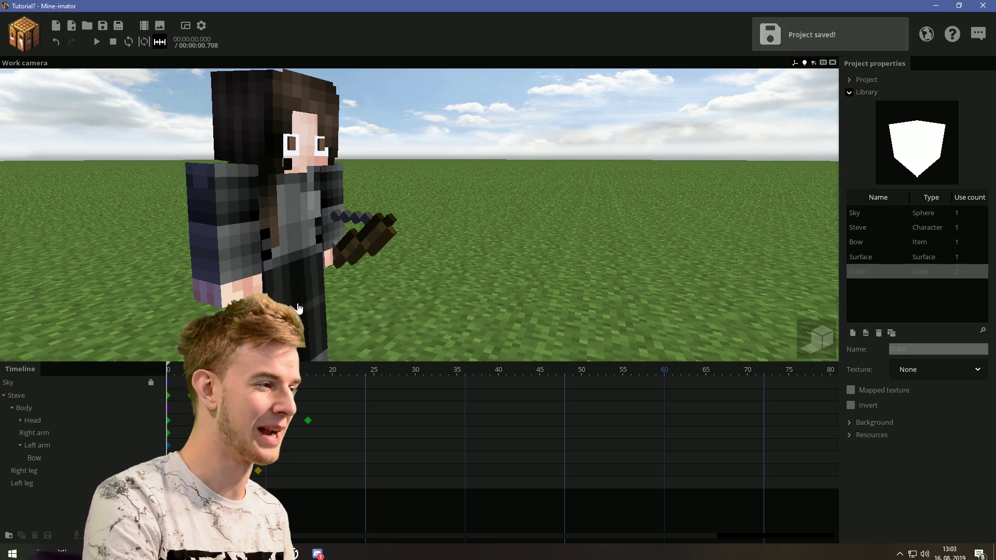
Switch Steve's character model to Alex from the project library.
scroll(443, 293, "down", 3)
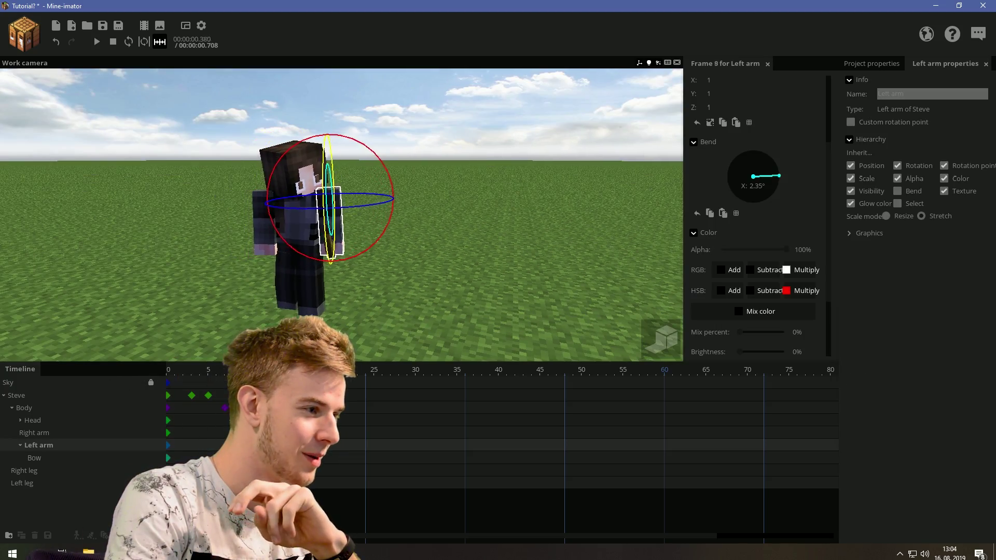
right_click_drag(397, 217, 355, 232)
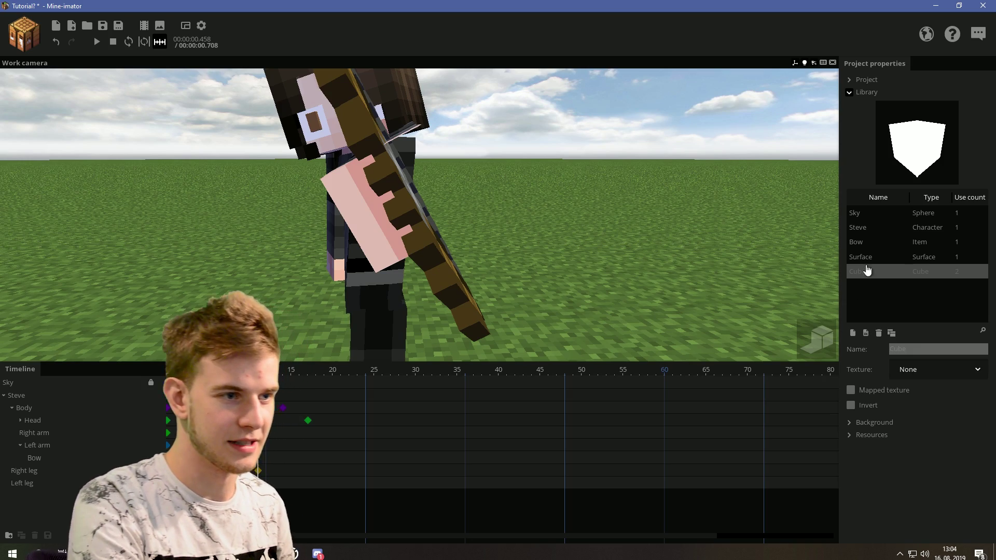
left_click(869, 233)
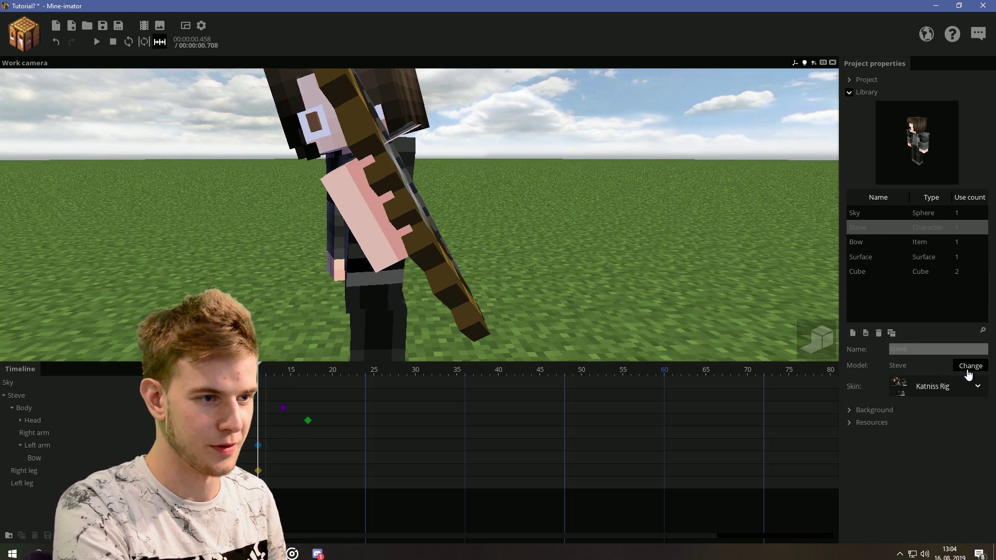
left_click(967, 367)
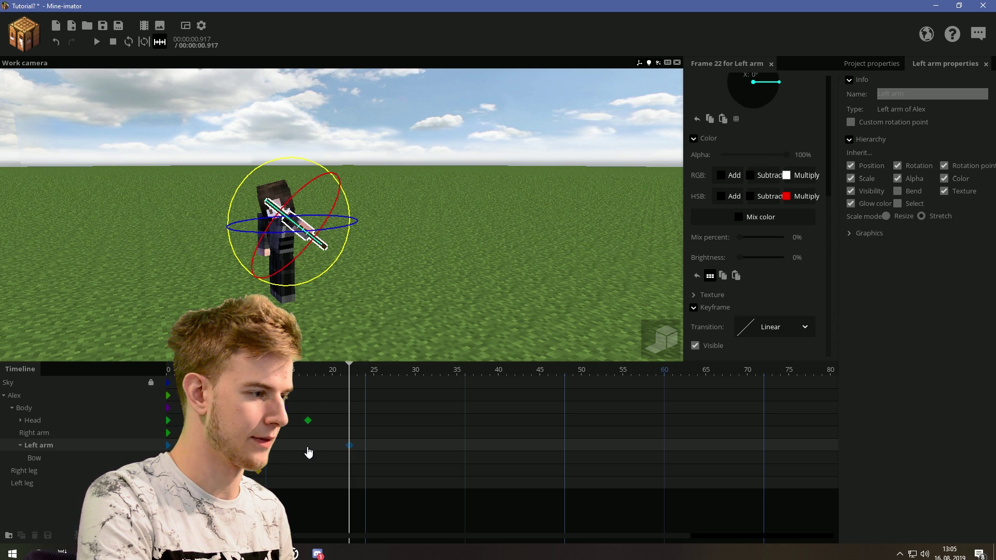
Set the left arm keyframe's easing, then play back the animation.
left_click(748, 333)
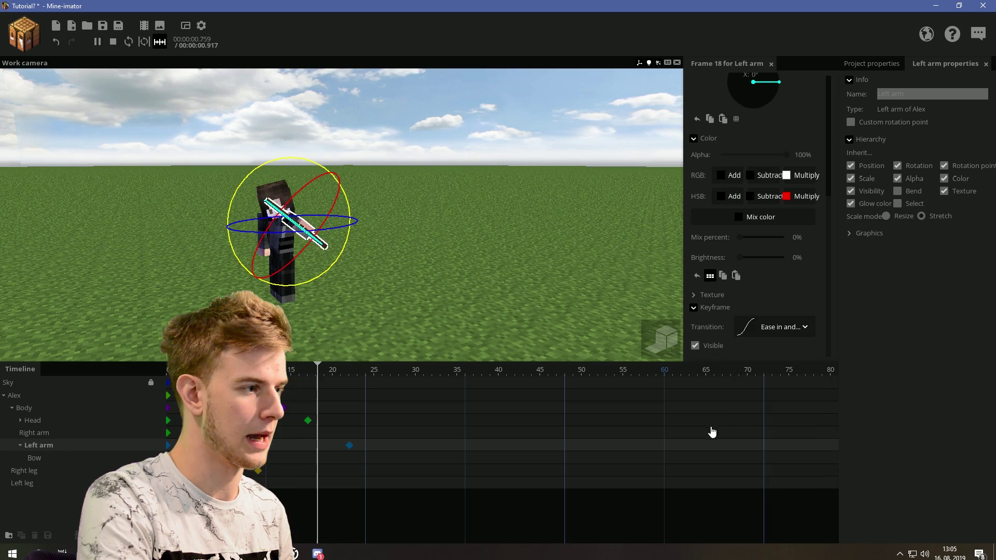
left_click(165, 297)
key("space")
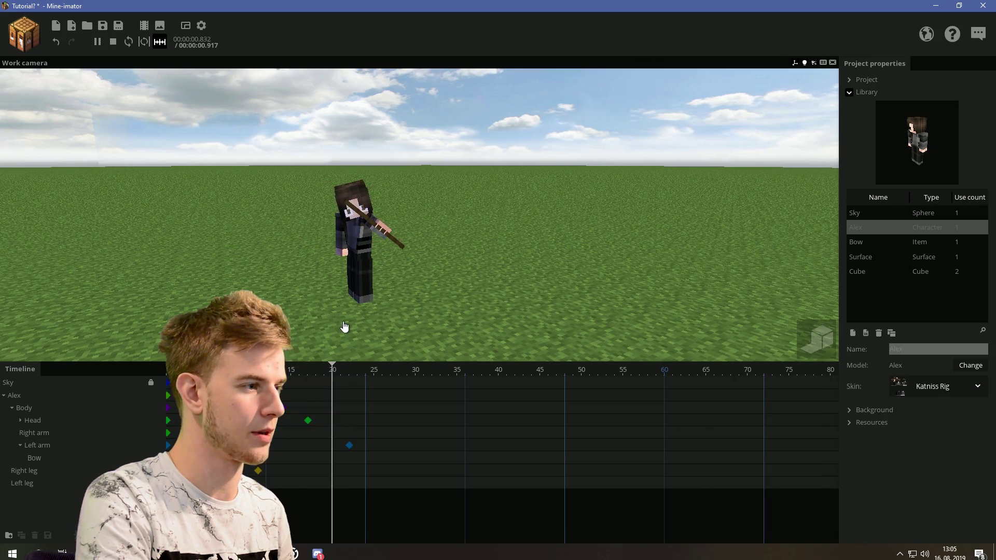
right_click_drag(344, 326, 396, 327)
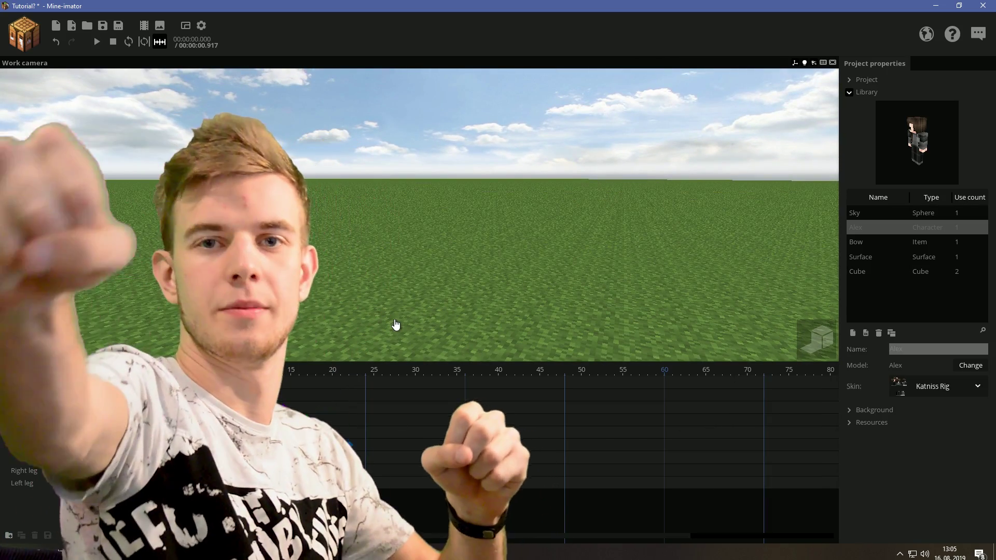
Bend the right arm to draw the string and select the Bow's first keyframe at frame 20.
left_click(226, 290)
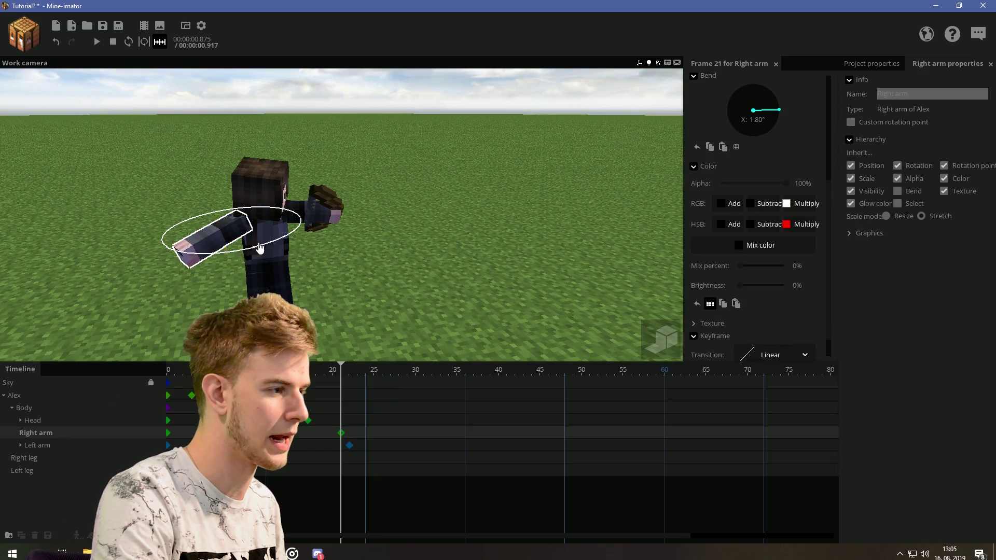
left_click_drag(260, 248, 257, 234)
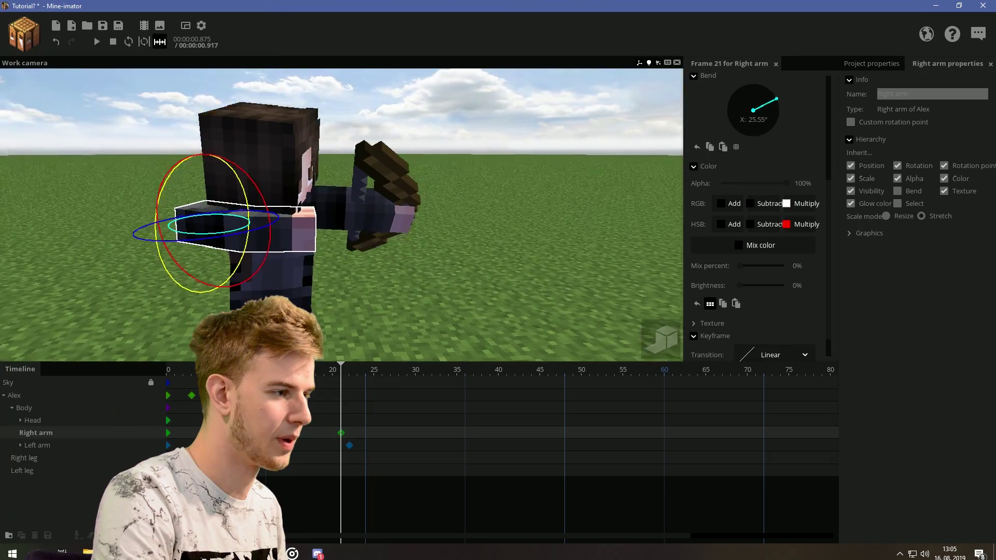
right_click_drag(406, 275, 406, 275)
left_click(20, 445)
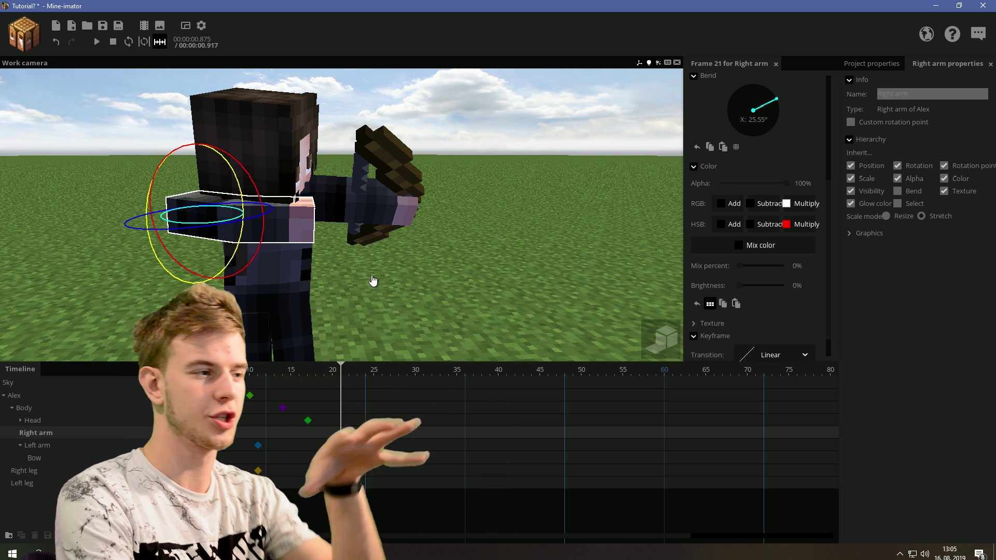
left_click(168, 457)
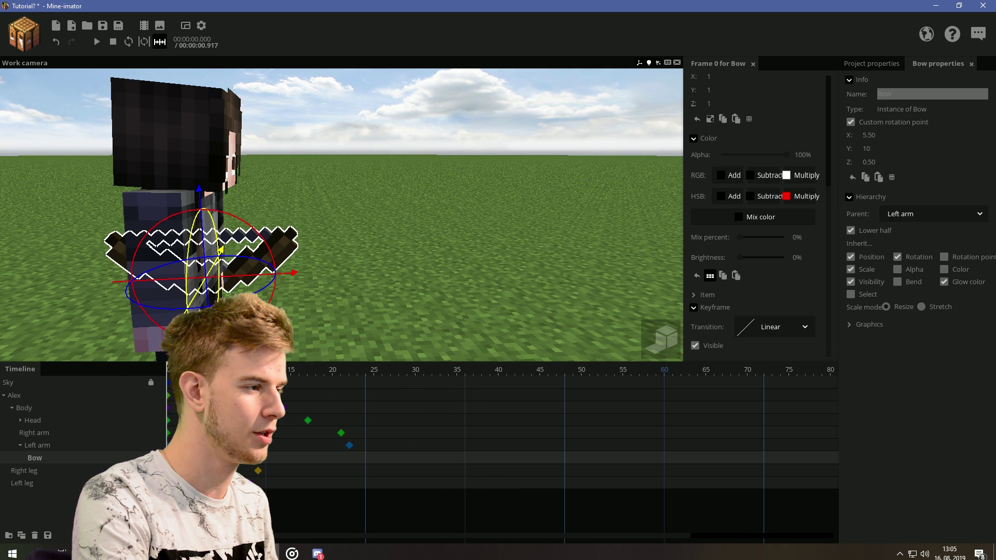
left_click(332, 370)
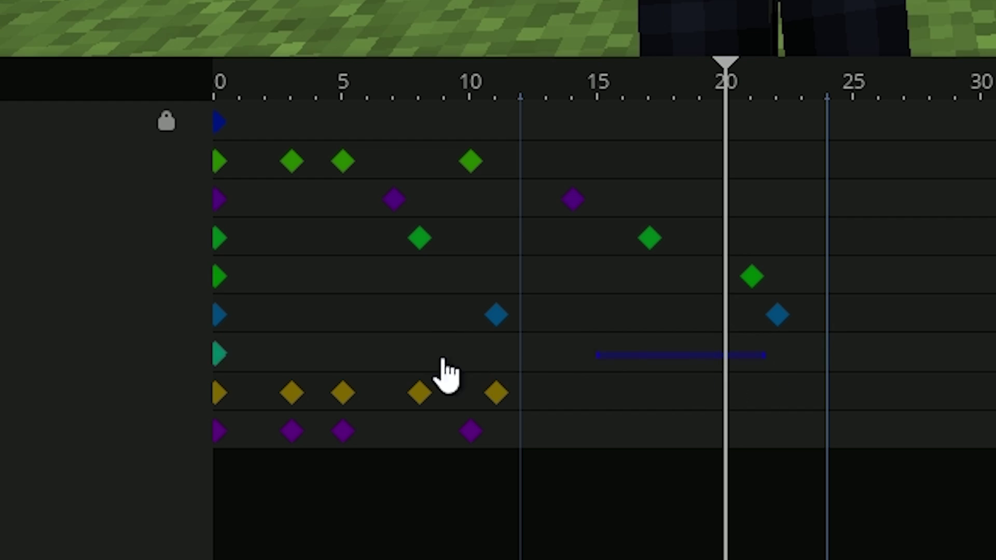
left_click(262, 358)
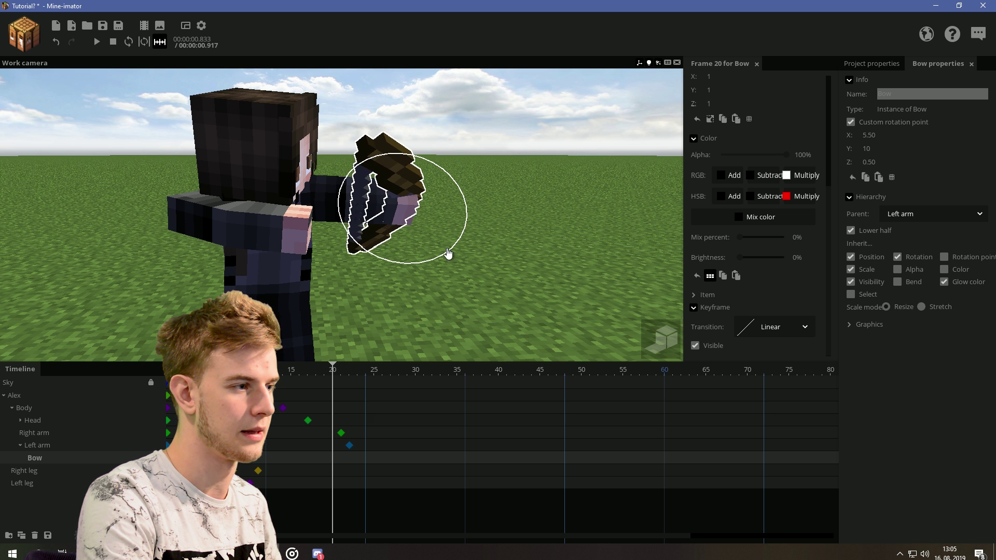
Rotate the right arm up toward the bow and give its keyframes easing curves.
left_click(340, 433)
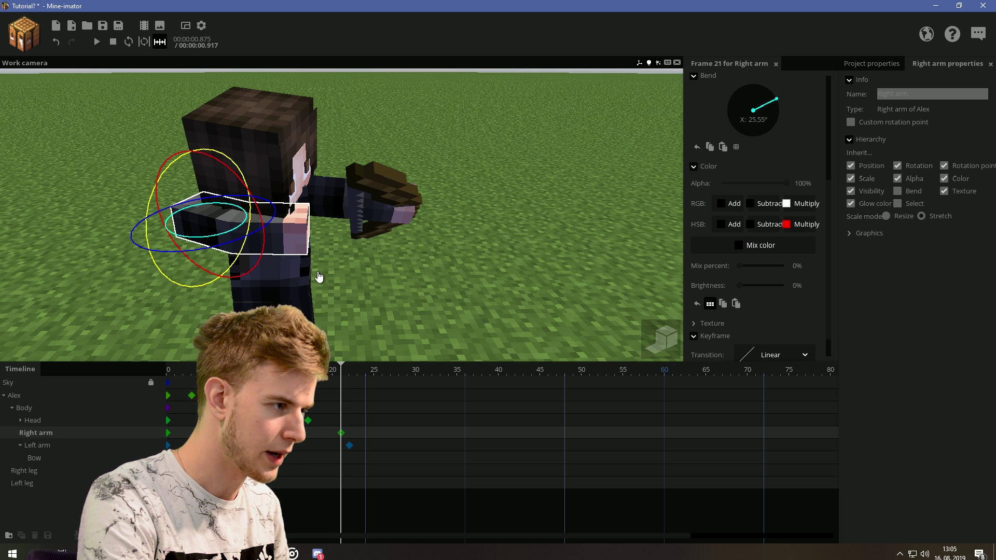
scroll(711, 104, "up", 5)
left_click_drag(328, 197, 337, 223)
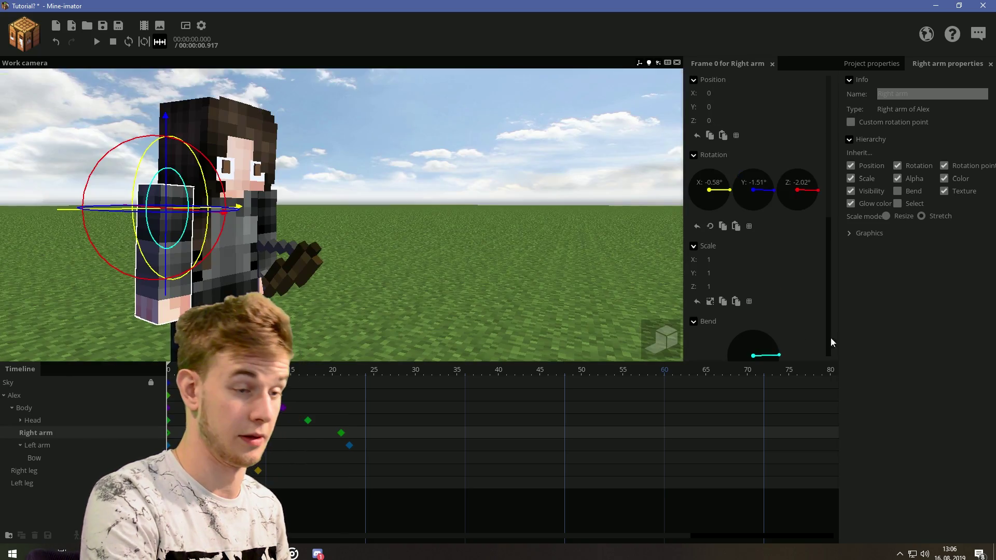
left_click(785, 446)
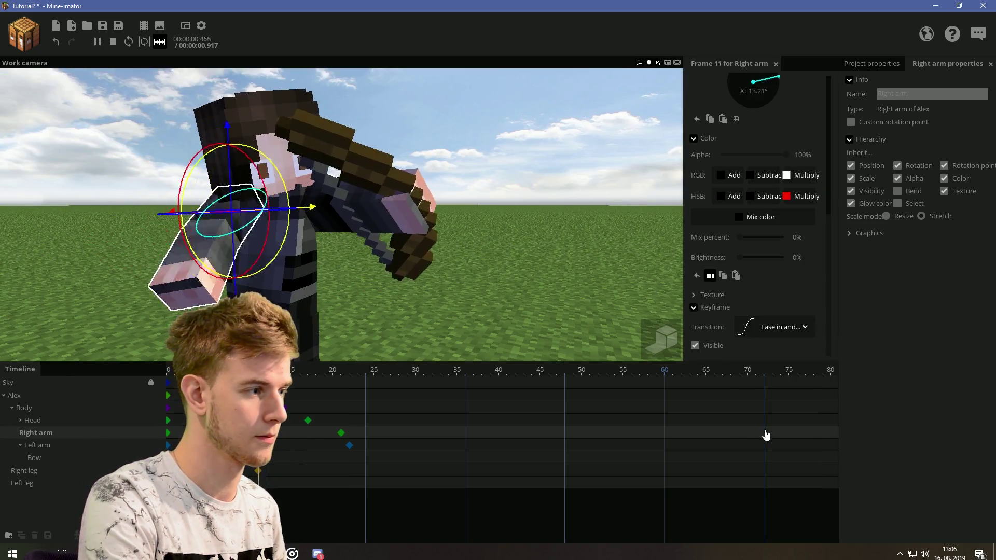
left_click(257, 443)
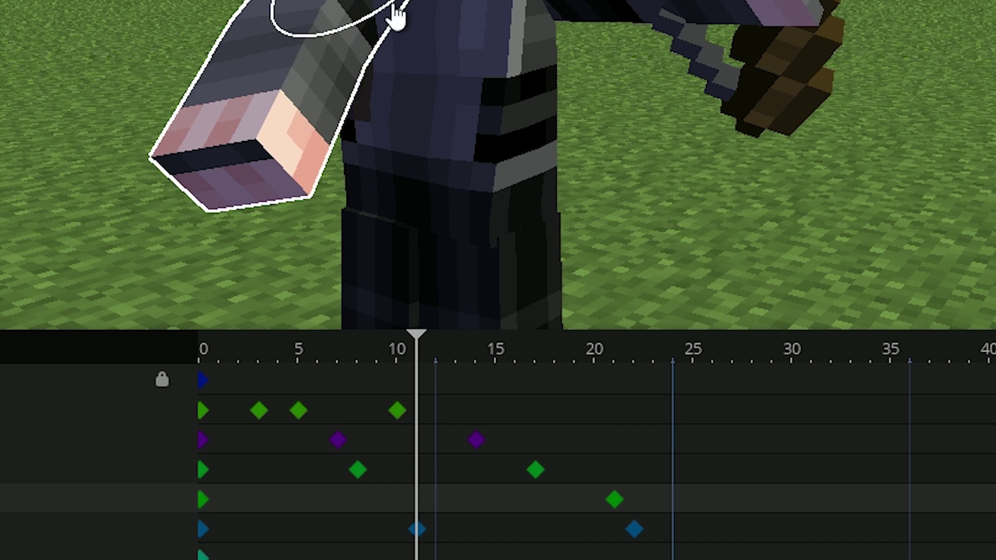
left_click_drag(396, 18, 352, 46)
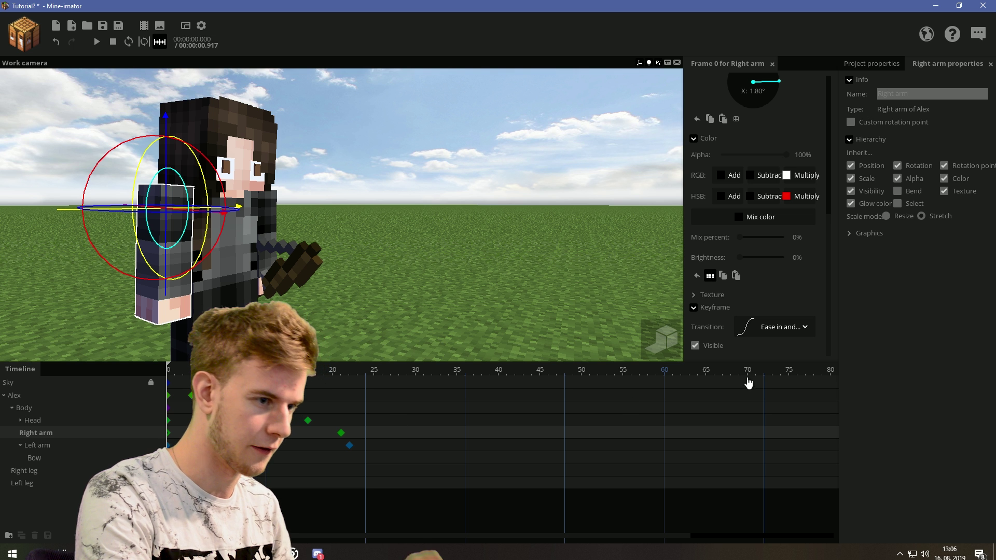
left_click(778, 327)
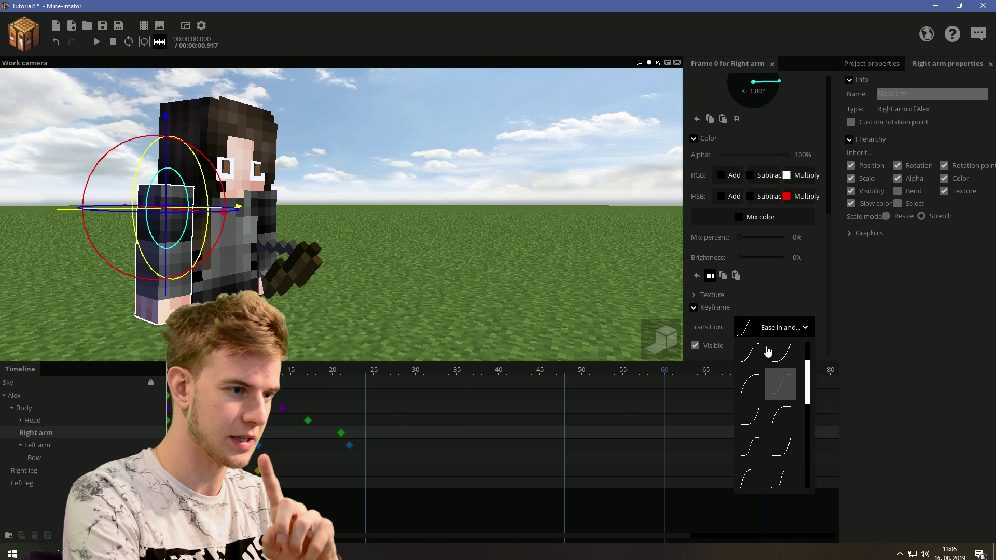
left_click(665, 394)
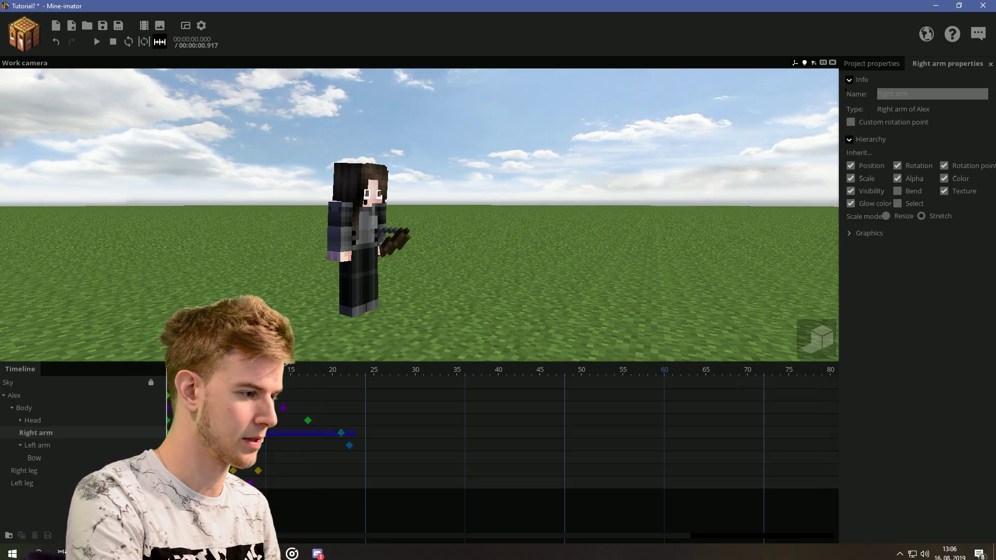
Review the right arm's frame 8 and left arm's frame 22 keyframes up close.
left_click(316, 432)
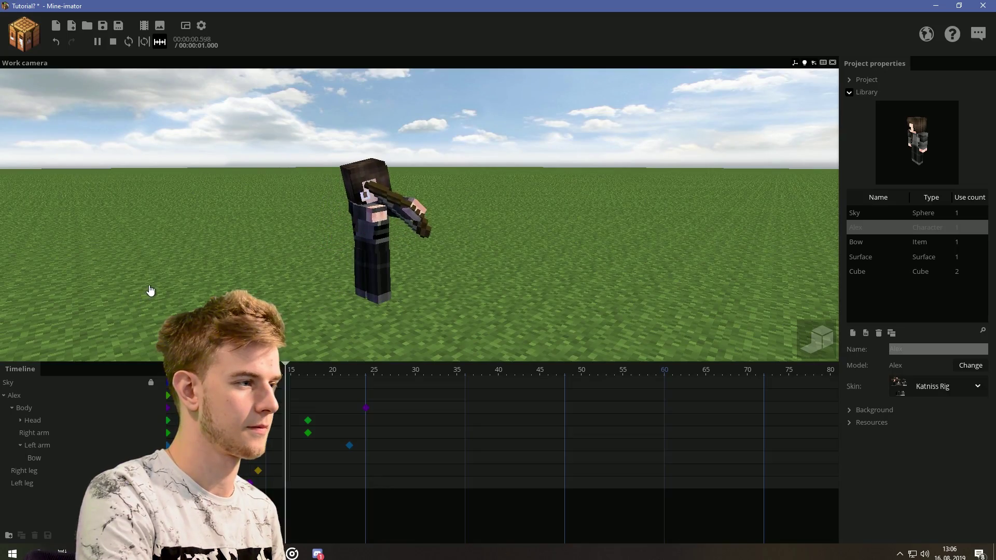
left_click(349, 445)
middle_click_drag(353, 238, 394, 226)
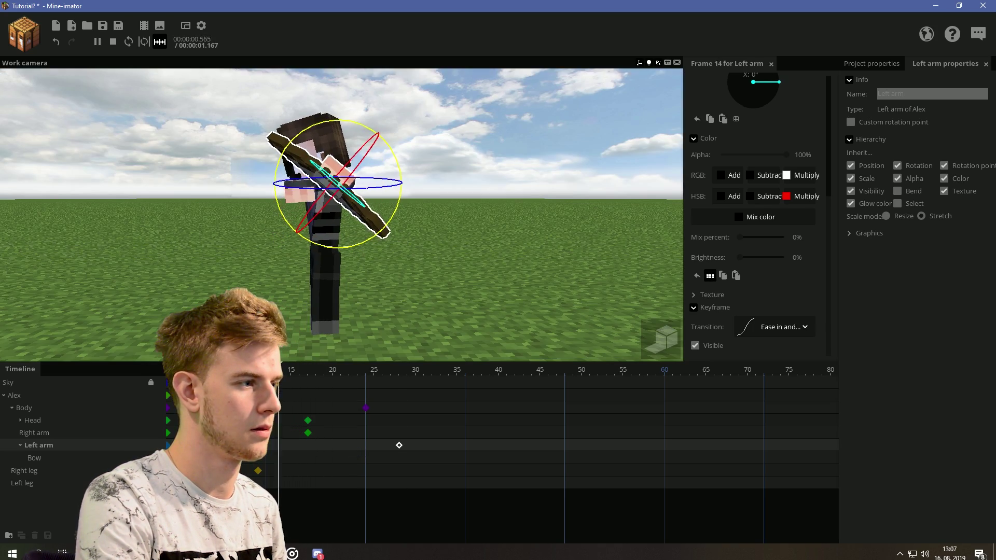
left_click(441, 317)
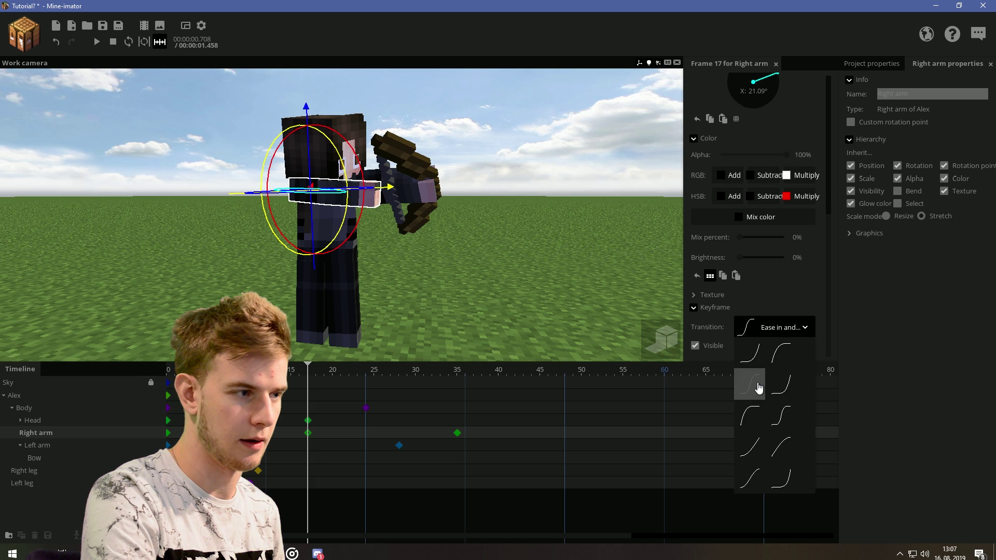
Keep ease in and out on the right arm keyframe and replay the animation to review it.
left_click(758, 388)
key("space")
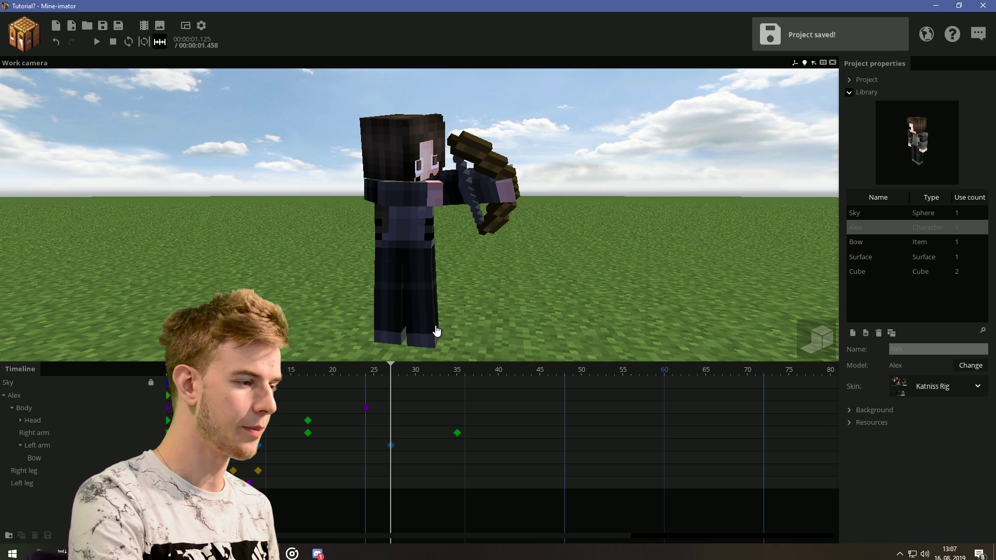
key("space")
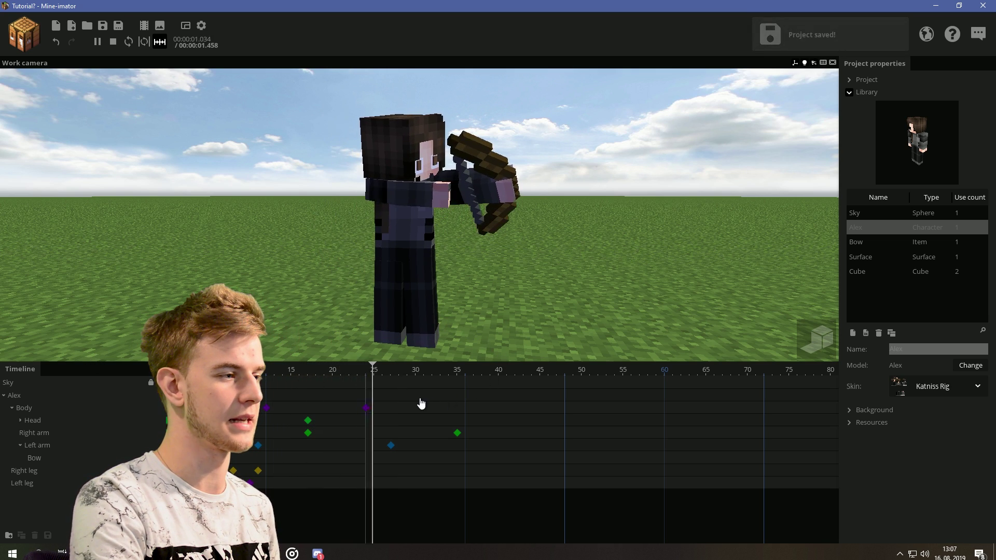
left_click(366, 407)
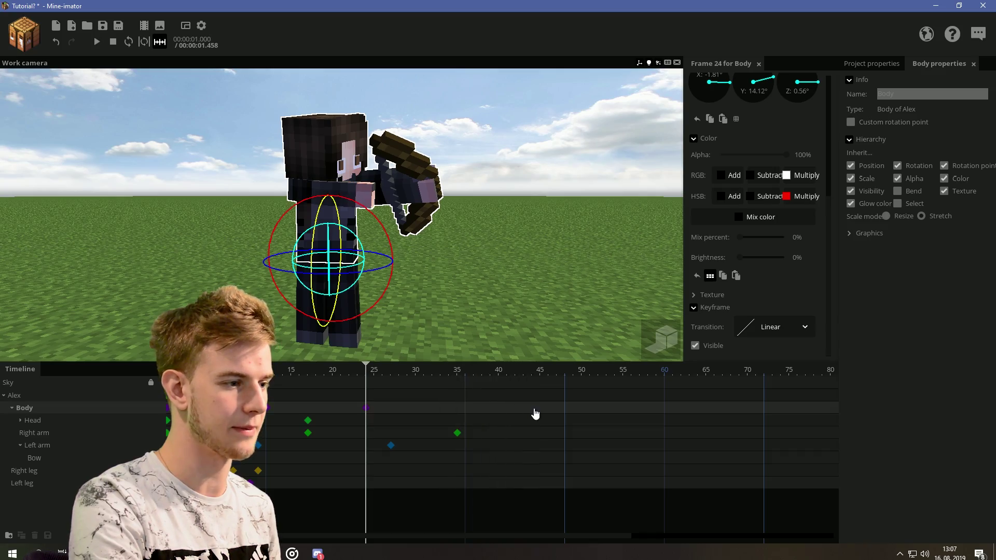
middle_click_drag(419, 294, 393, 300)
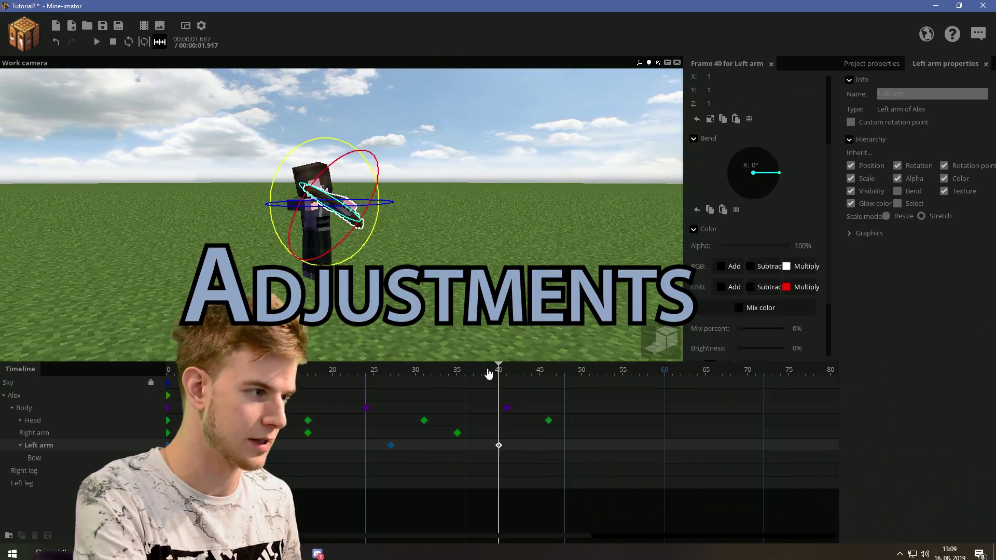
Bend Alex's body into a follow-through pose at frame 57.
left_click(574, 478)
left_click(508, 408)
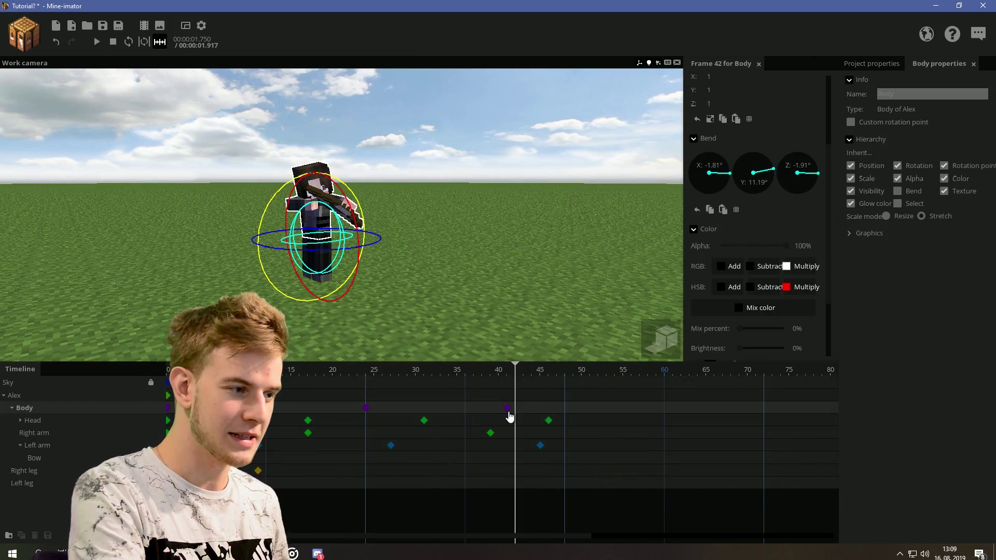
right_click_drag(485, 302, 508, 281)
right_click_drag(394, 244, 410, 208)
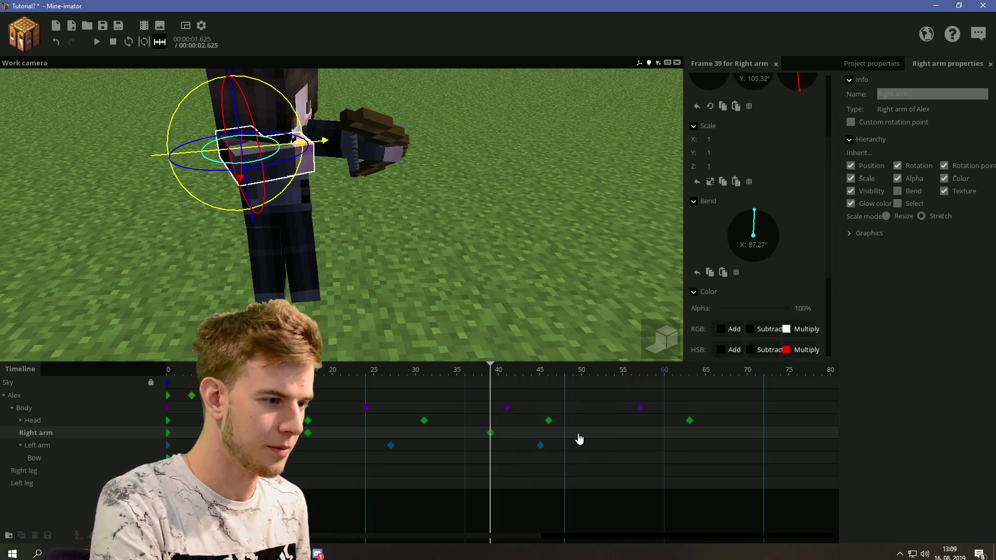
right_click_drag(311, 186, 291, 178)
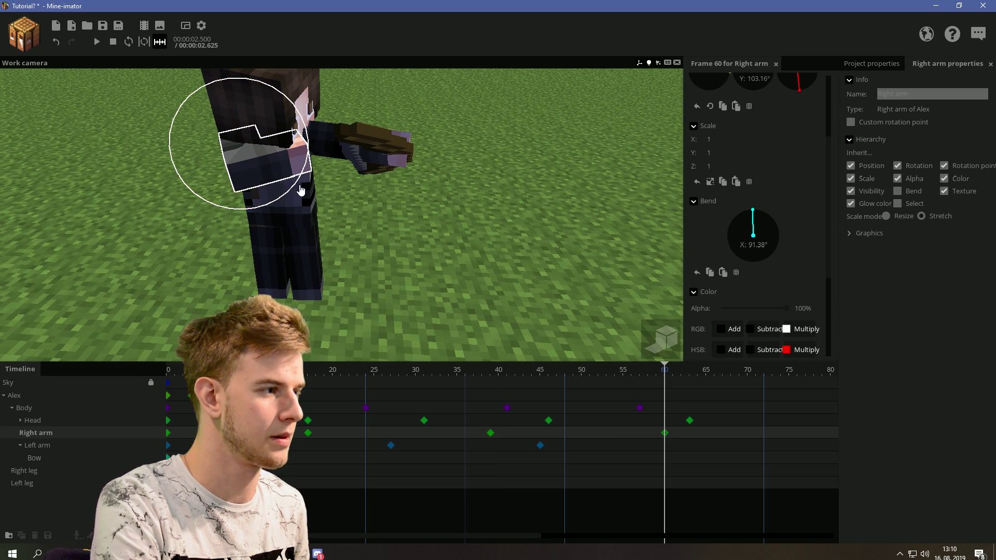
right_click_drag(301, 190, 243, 217)
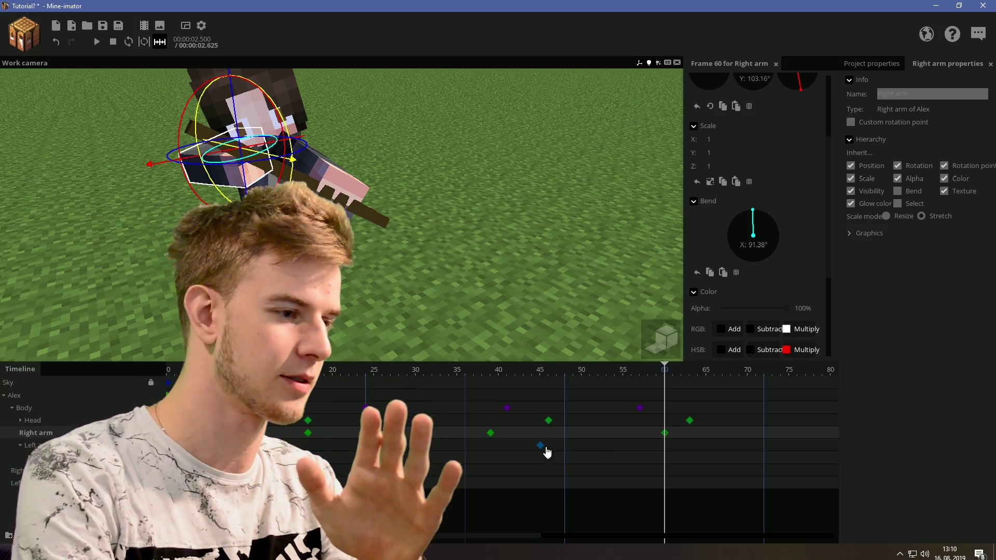
Rotate the left arm into its release pose at frame 62.
left_click(545, 446)
left_click_drag(340, 184, 342, 187)
right_click_drag(343, 187, 342, 187)
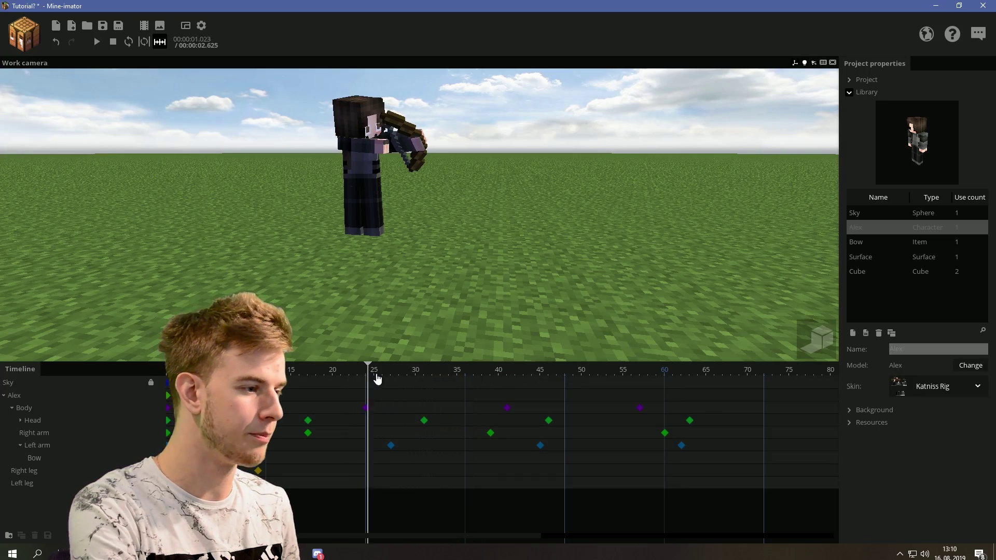
Give the Bow keyframe at frame 17 a custom item slot set to slot 21.
left_click(307, 458)
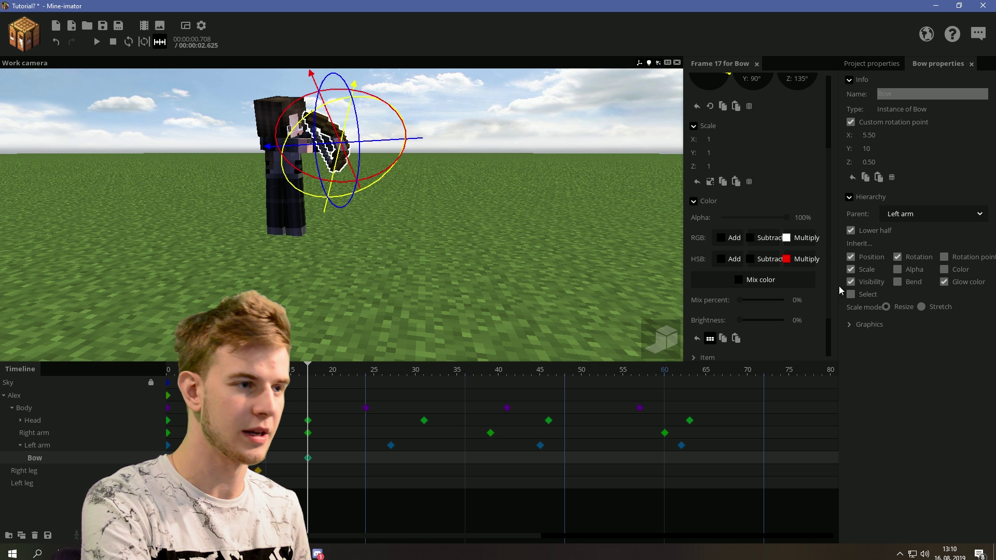
left_click_drag(835, 246, 830, 324)
left_click(707, 297)
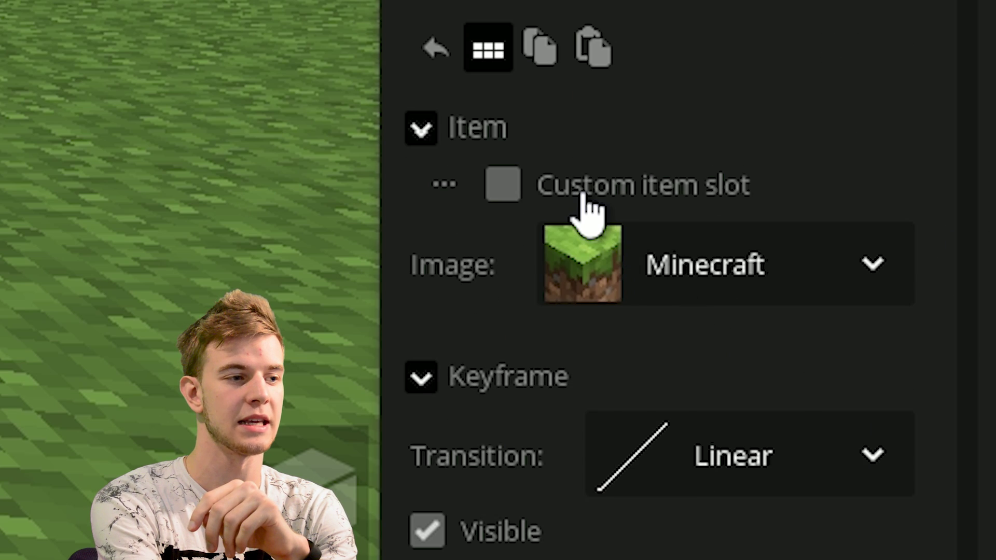
left_click(732, 261)
left_click(708, 309)
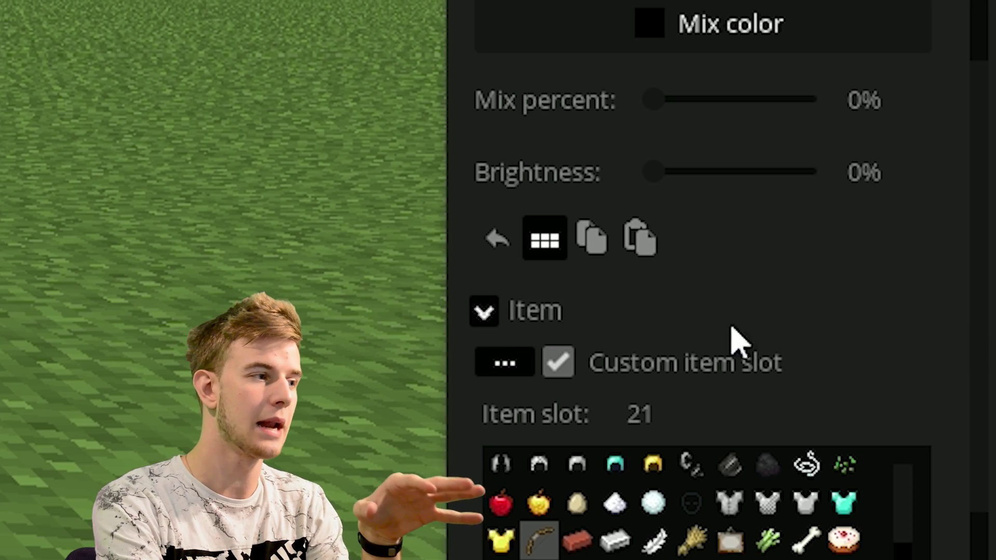
Widen the properties panel and show the drawn bow image at frame 28.
left_click_drag(967, 414, 990, 550)
scroll(988, 550, "down", 2)
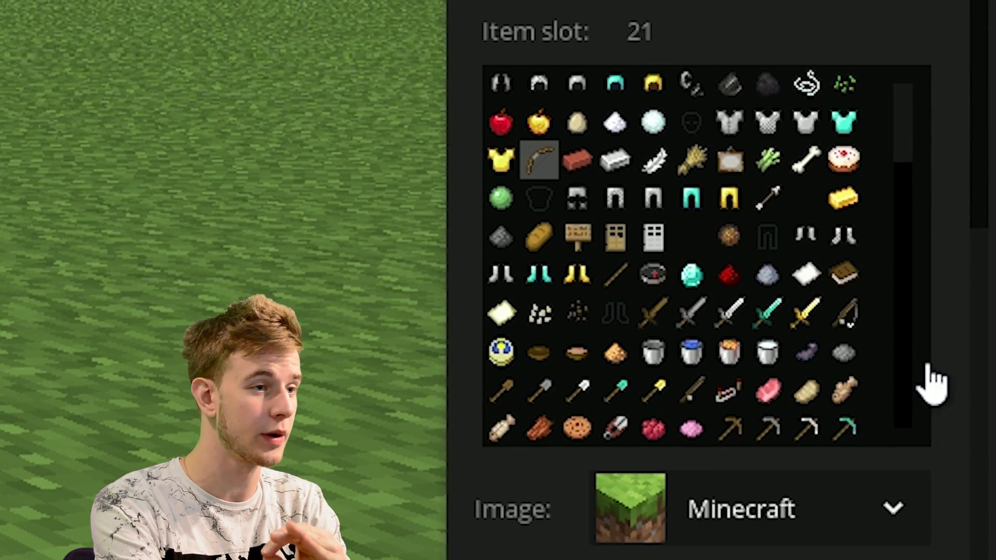
scroll(907, 165, "down", 2)
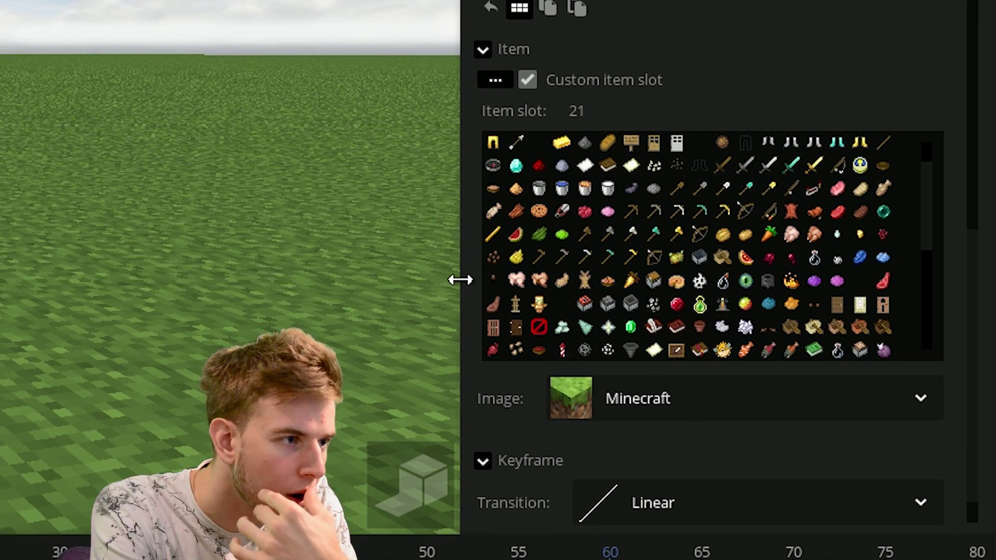
left_click_drag(459, 281, 506, 271)
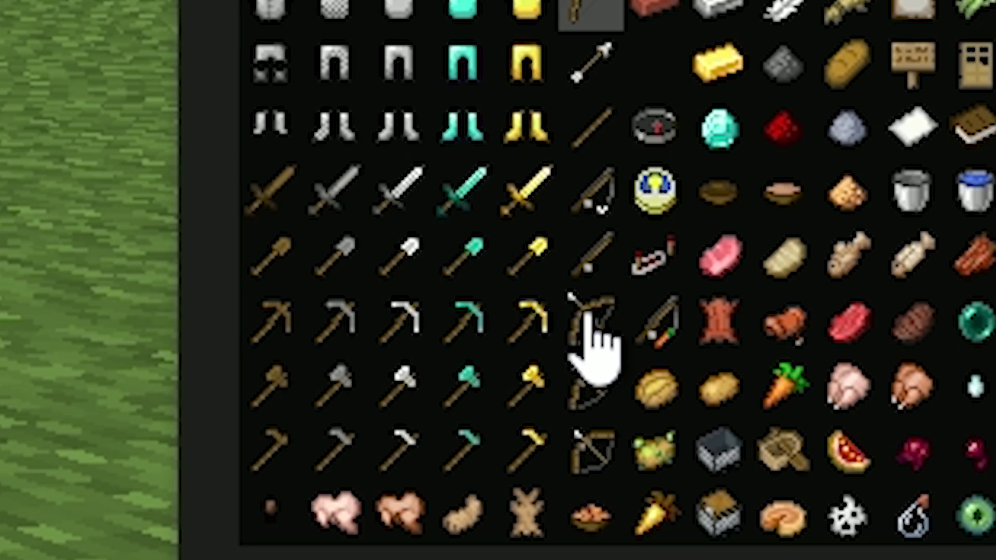
left_click(683, 247)
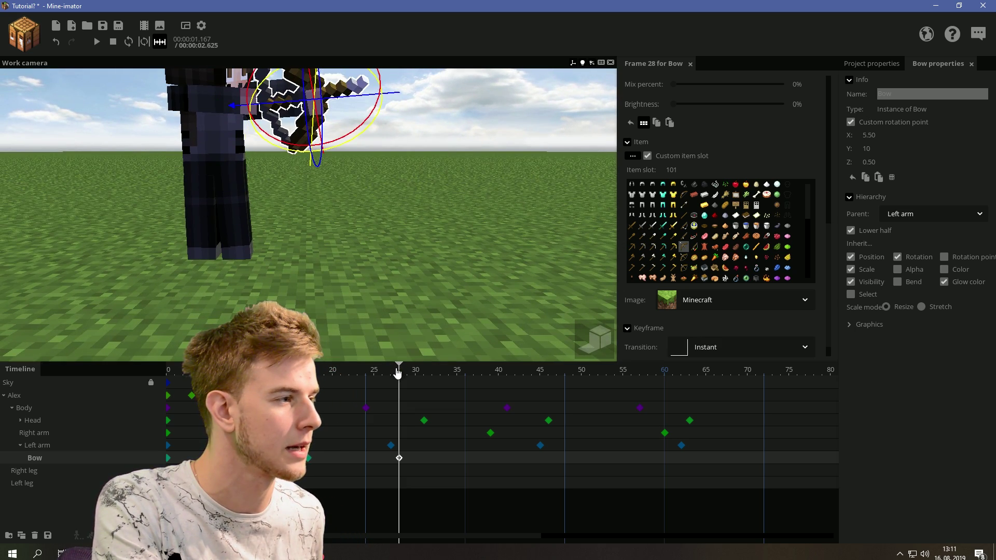
Set the Bow keyframes' transition to Instant and play back the draw.
left_click_drag(416, 383, 390, 389)
left_click(308, 458)
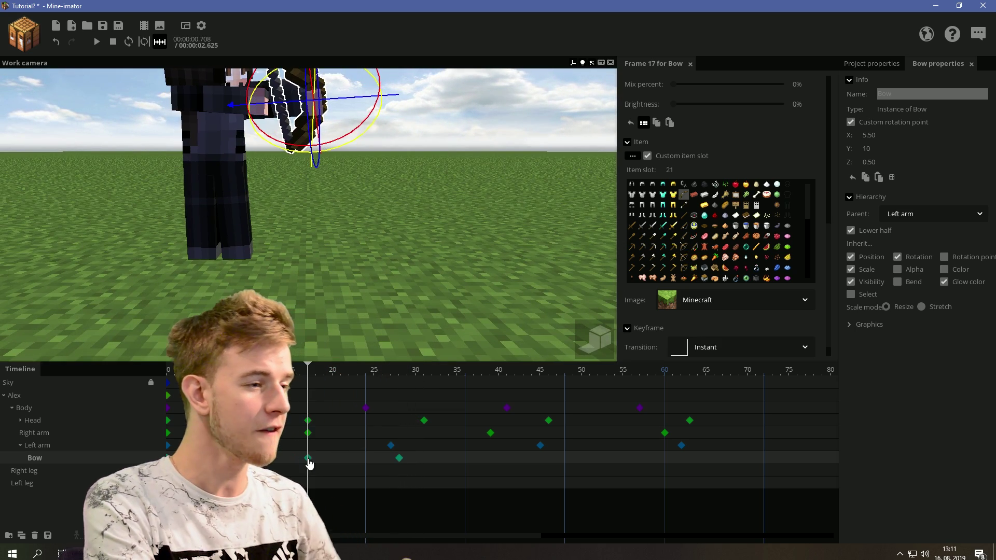
left_click(740, 349)
left_click(683, 373)
left_click(662, 205)
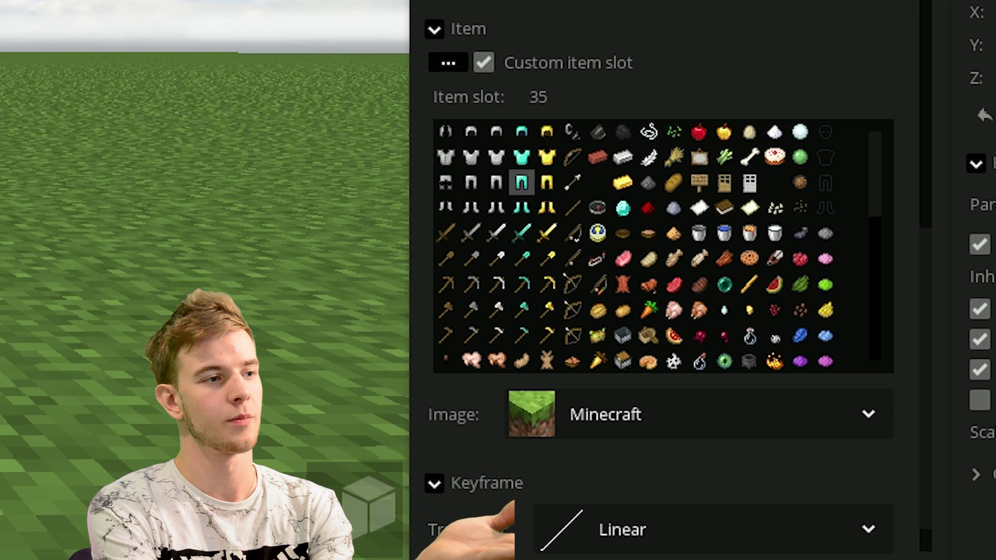
left_click(673, 233)
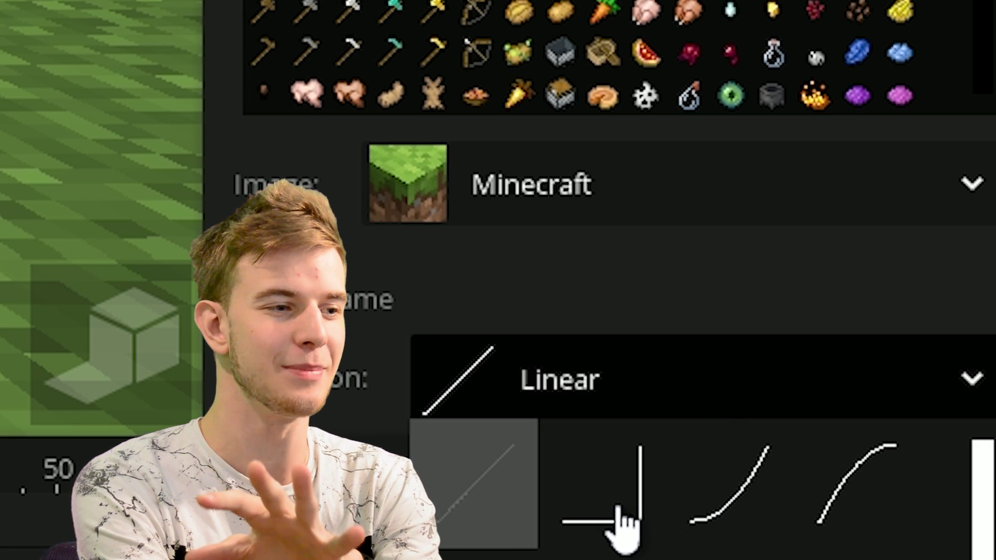
left_click(618, 526)
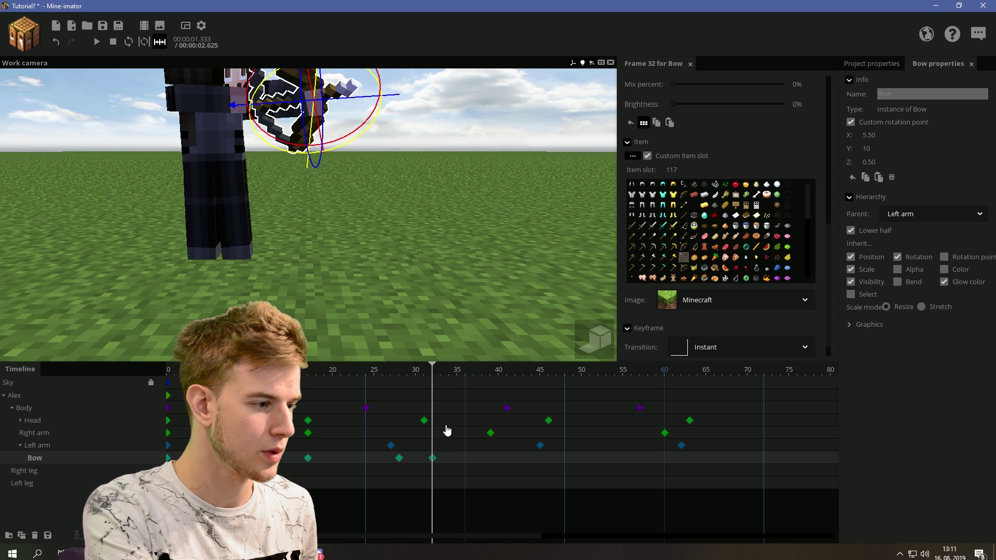
left_click(447, 430)
key("space")
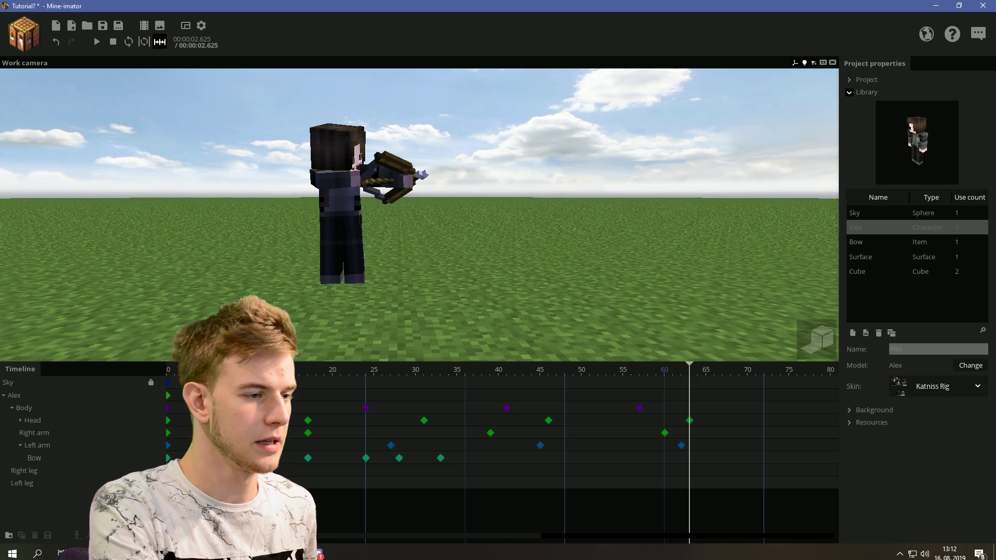
Add a Right arm keyframe at frame 65 and twist the body further at frame 66.
left_click(681, 445)
double_click(712, 435)
right_click_drag(381, 223, 379, 226)
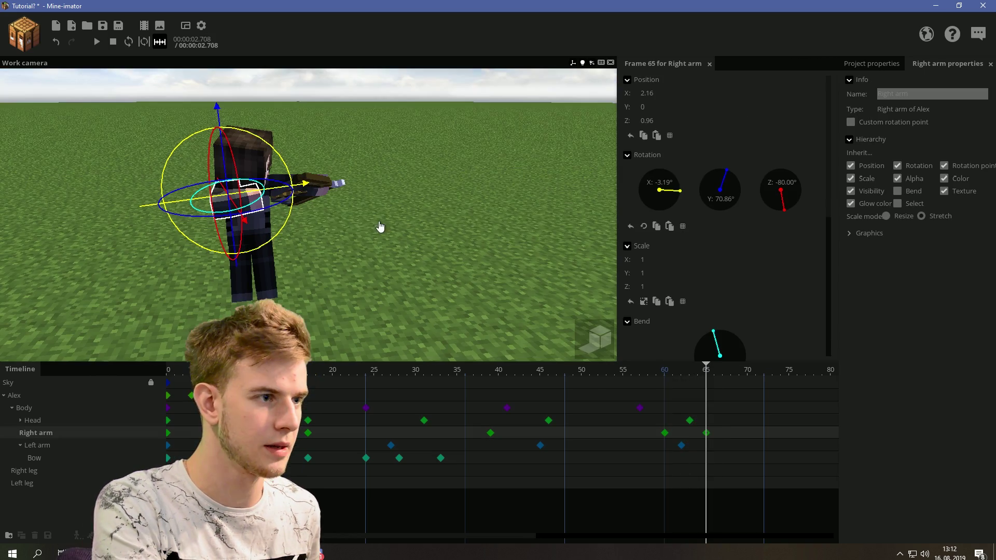
left_click(640, 407)
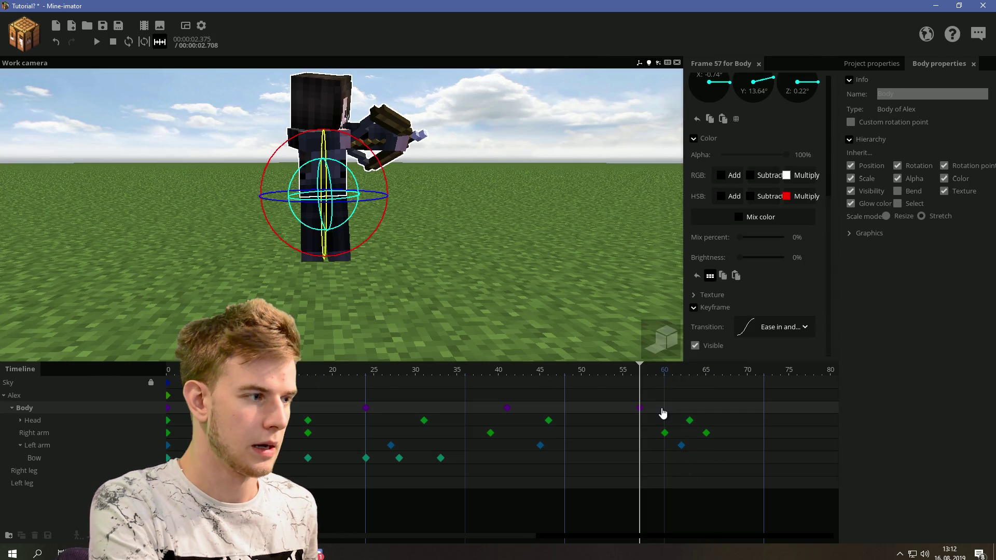
right_click_drag(436, 234, 363, 219)
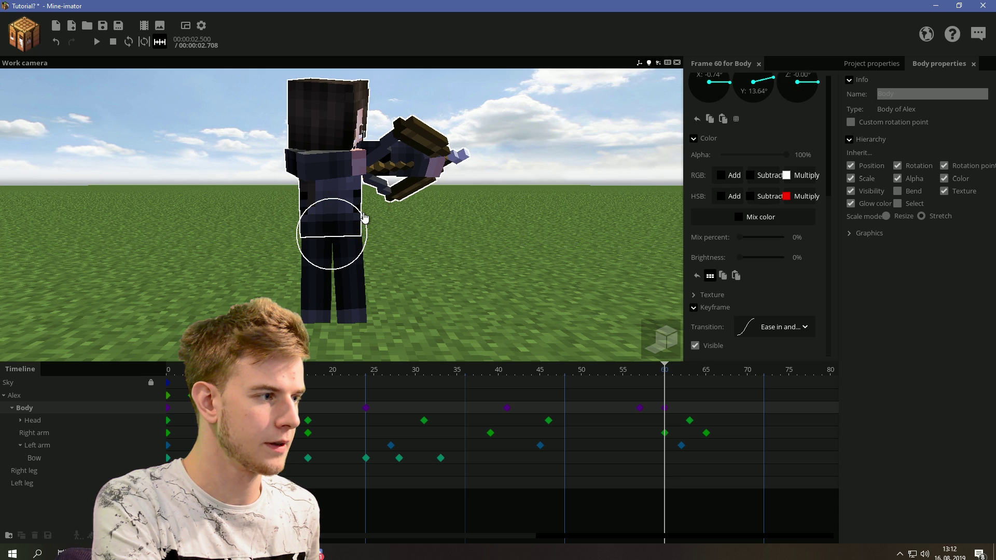
left_click(620, 371)
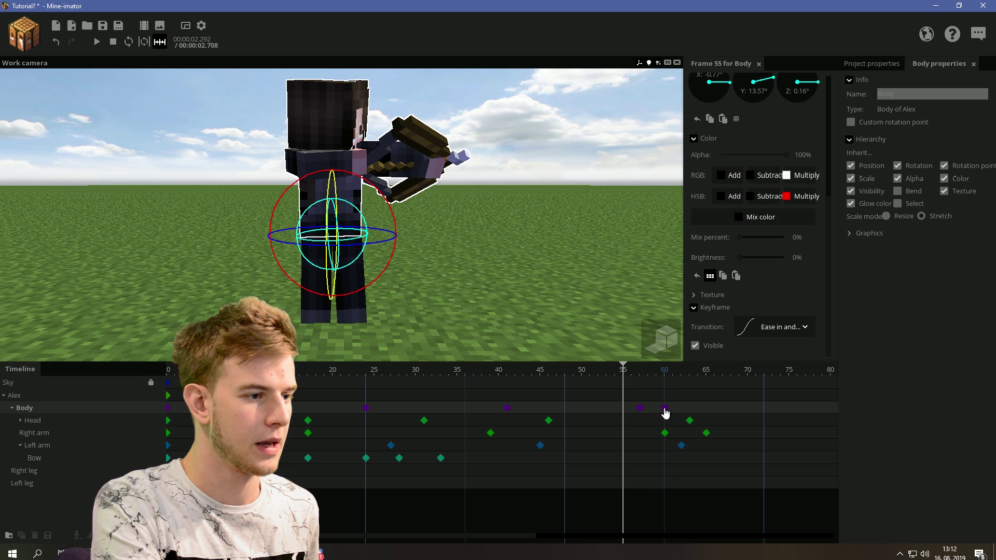
left_click(715, 412)
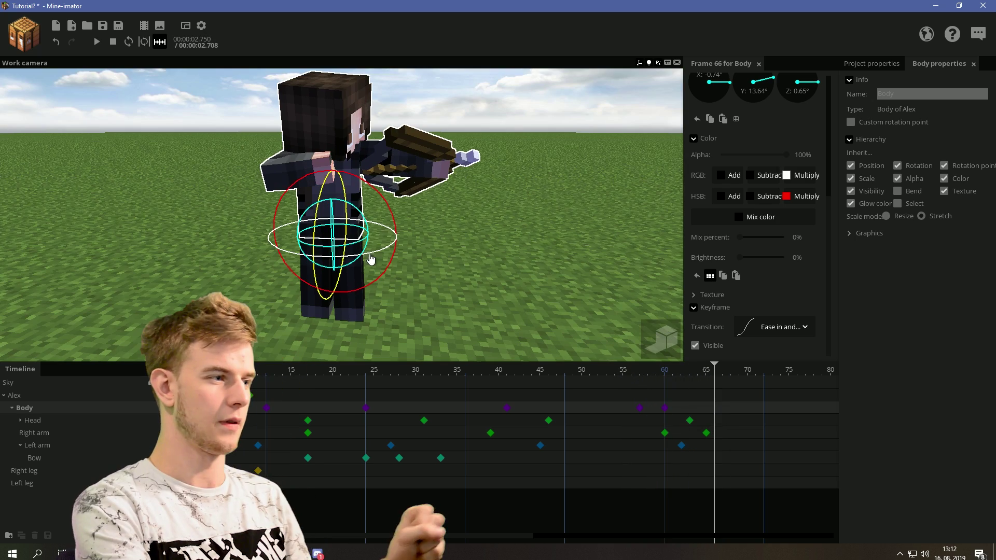
left_click_drag(367, 238, 363, 248)
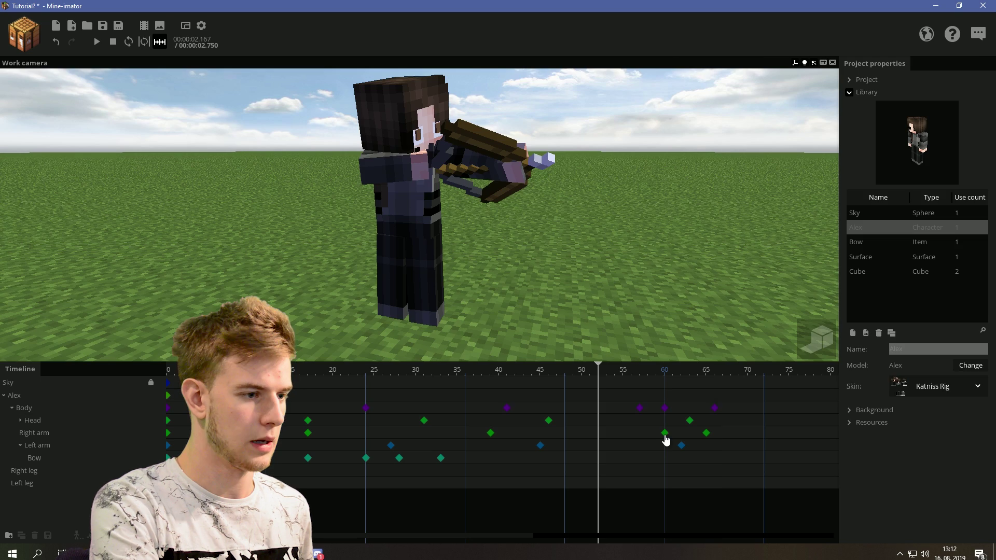
Give the Body keyframe at frame 60 an ease in and out curve.
left_click(681, 446)
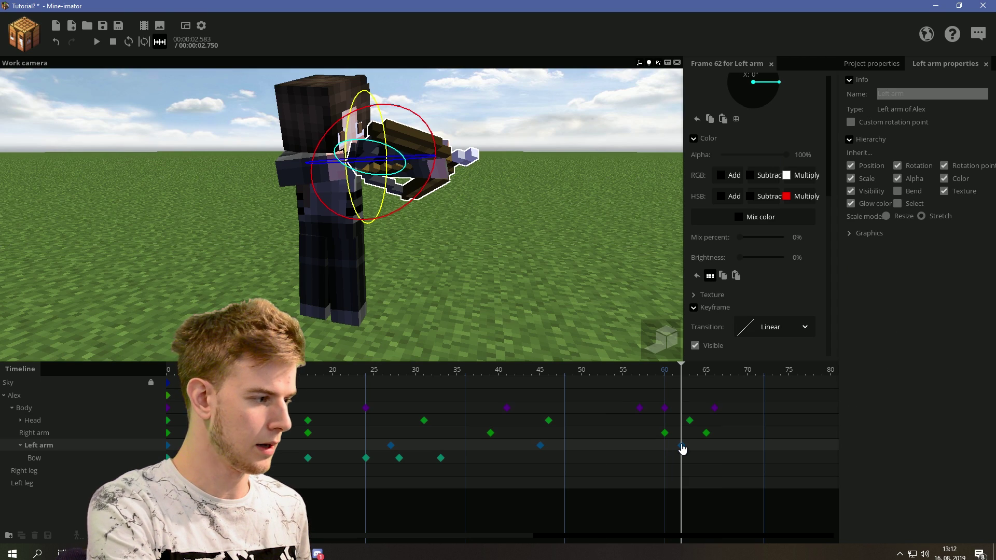
left_click(664, 408)
left_click(761, 328)
left_click(760, 479)
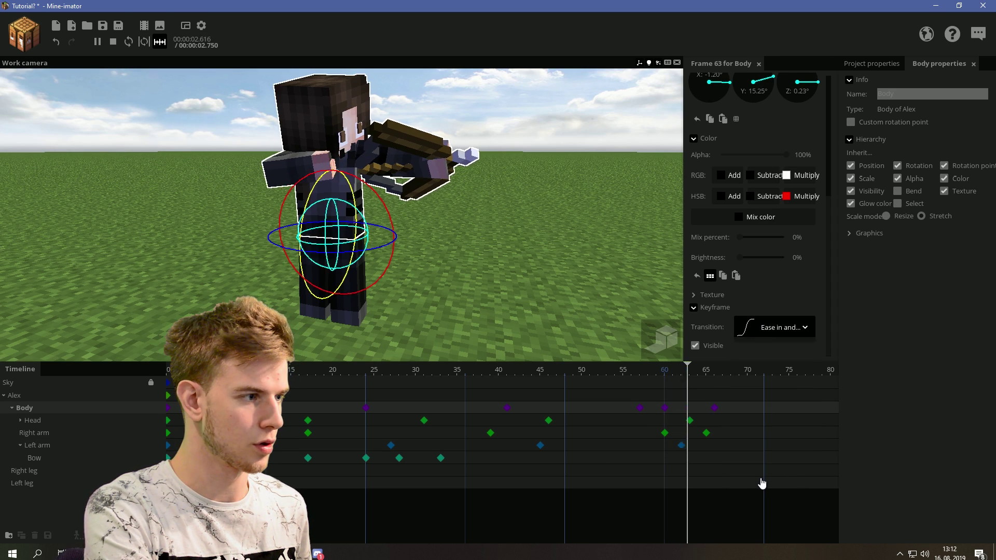
Lower the left arm and tilt Alex's head at frame 68.
left_click(682, 447)
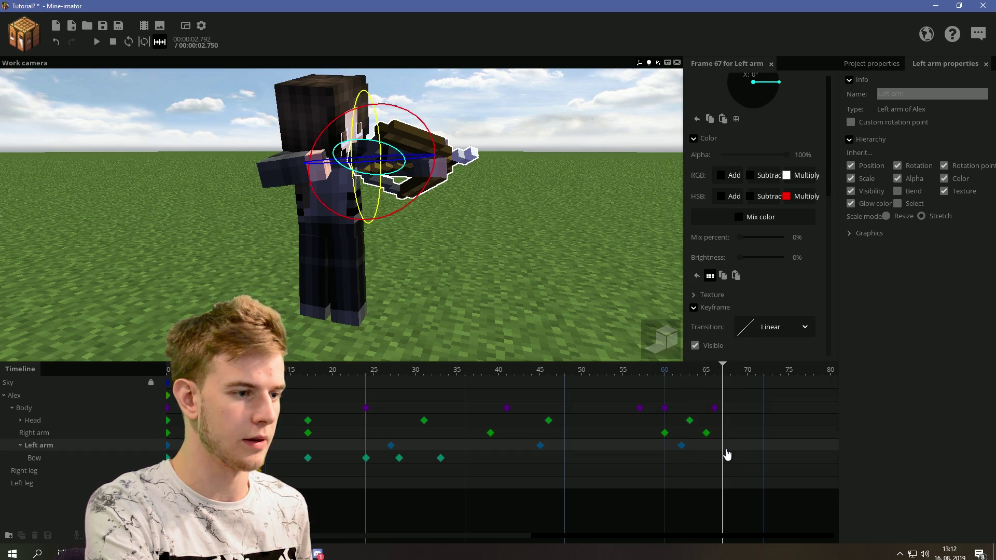
middle_click_drag(466, 290, 415, 217)
left_click_drag(394, 172, 407, 185)
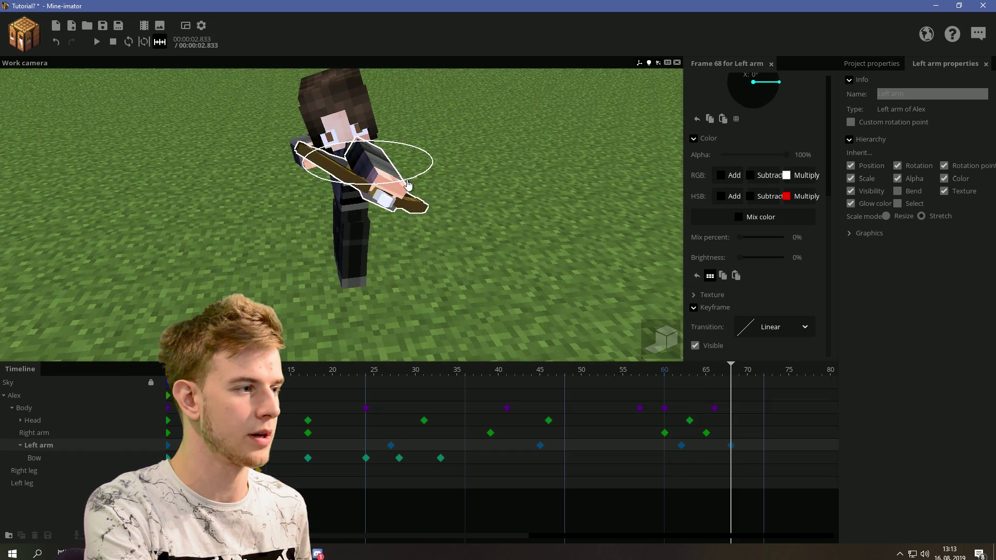
middle_click_drag(408, 191, 502, 289)
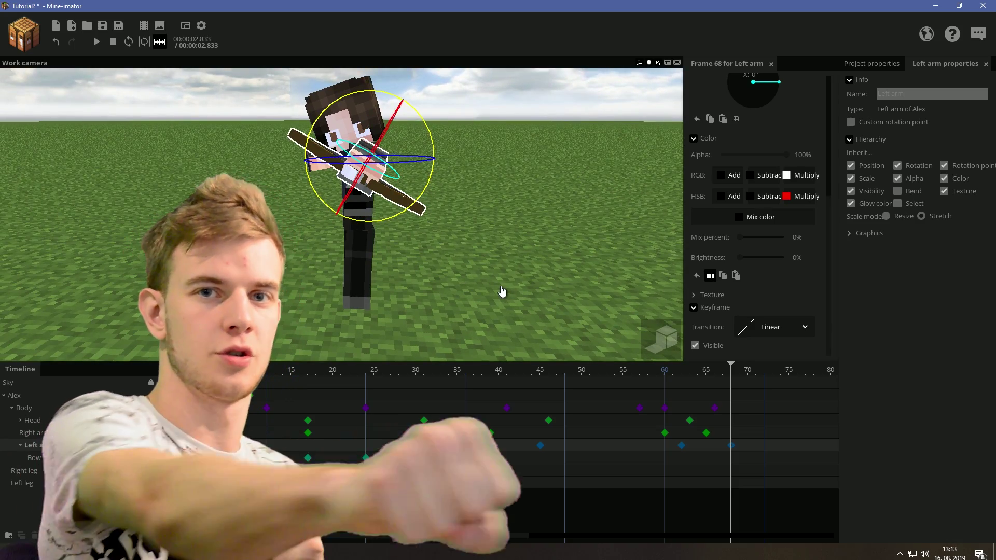
left_click(651, 422)
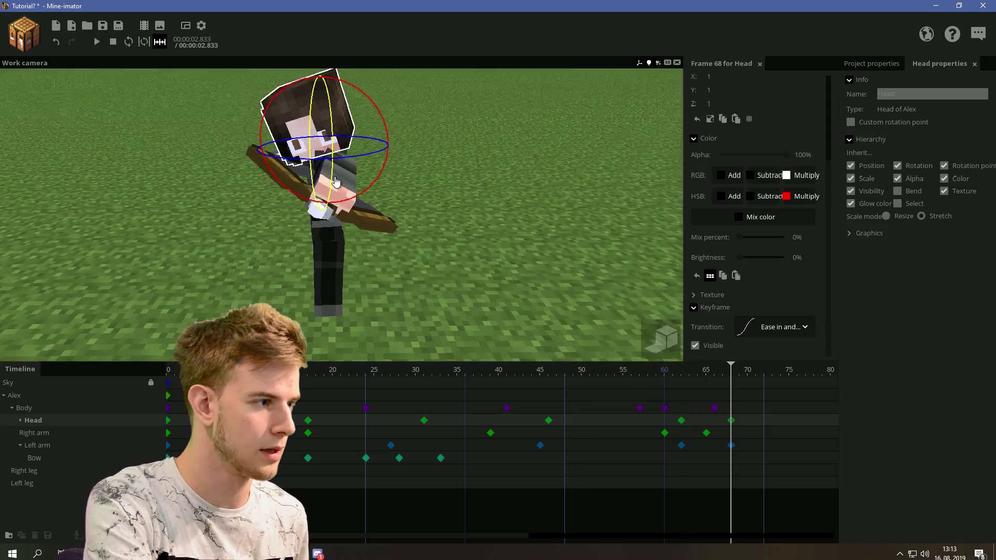
left_click_drag(342, 197, 356, 204)
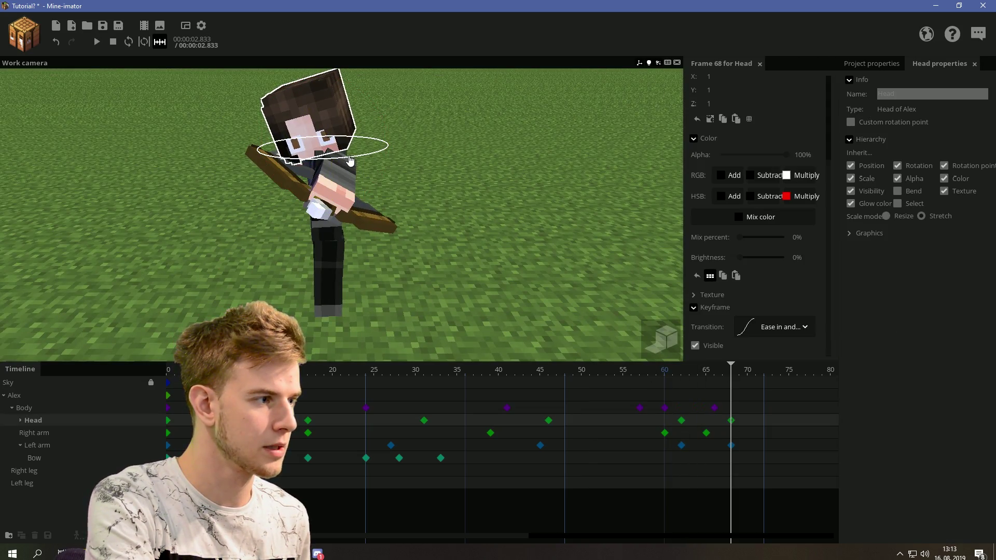
Key the Bow back to item slot 21 at frame 62 and save the project.
left_click(671, 371)
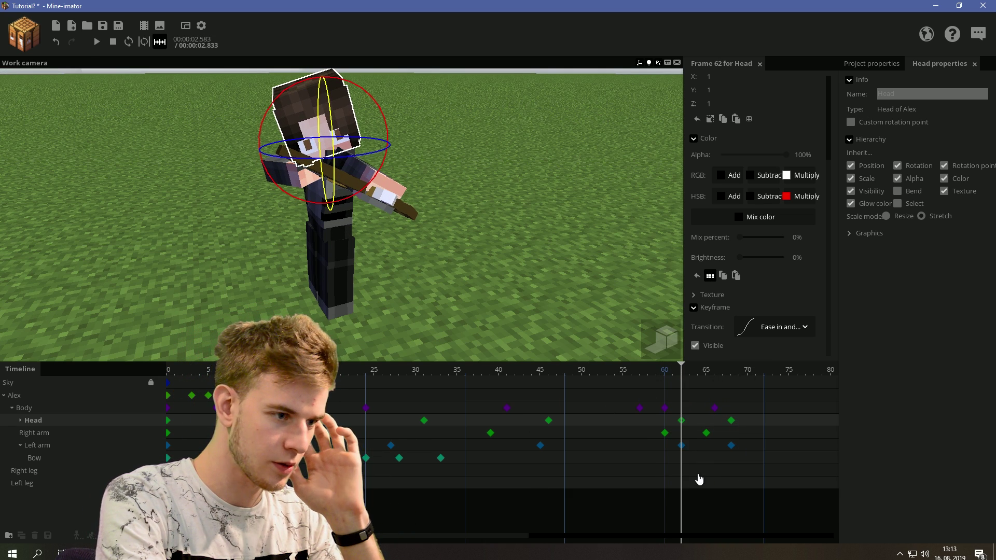
left_click(682, 459)
scroll(828, 280, "down", 5)
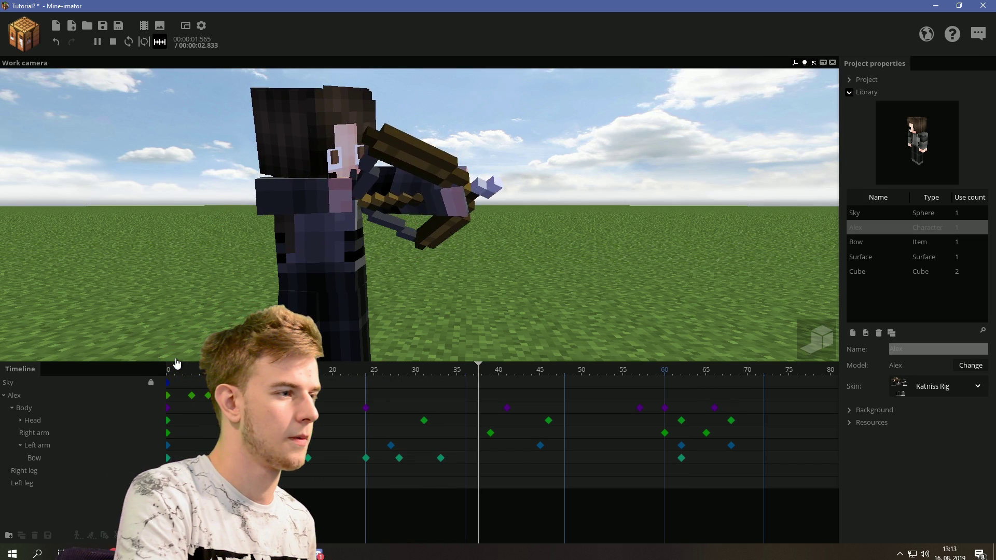
left_click(657, 372)
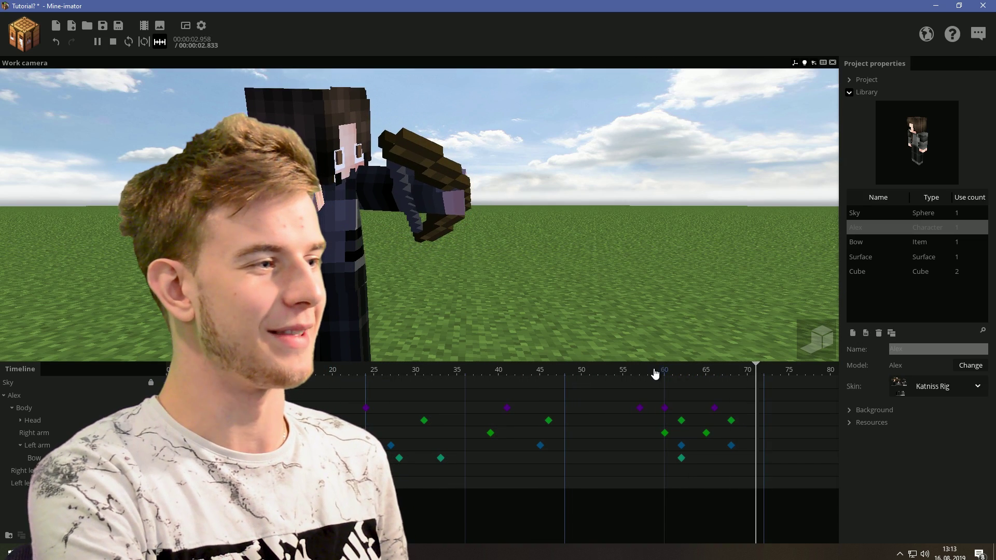
left_click_drag(655, 371, 681, 371)
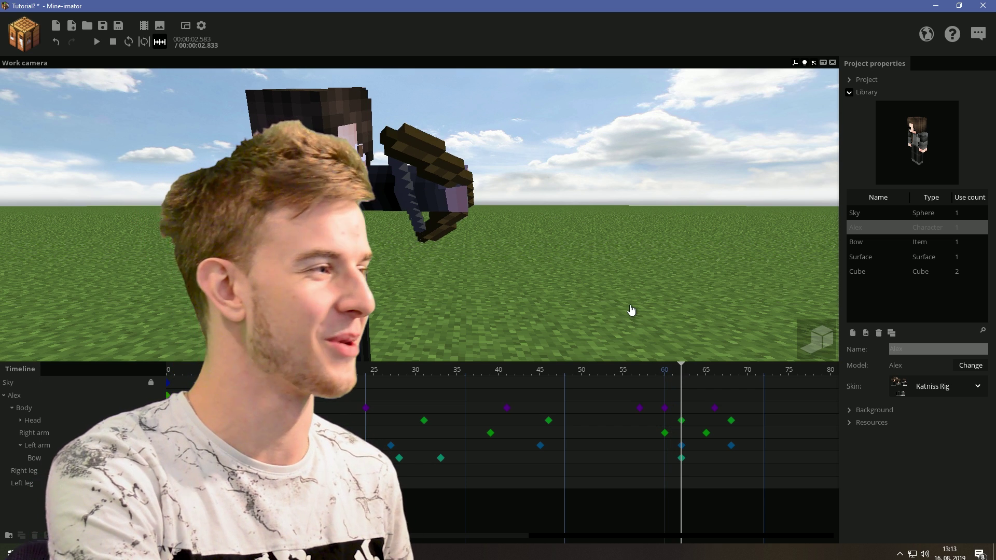
key("ctrl+s")
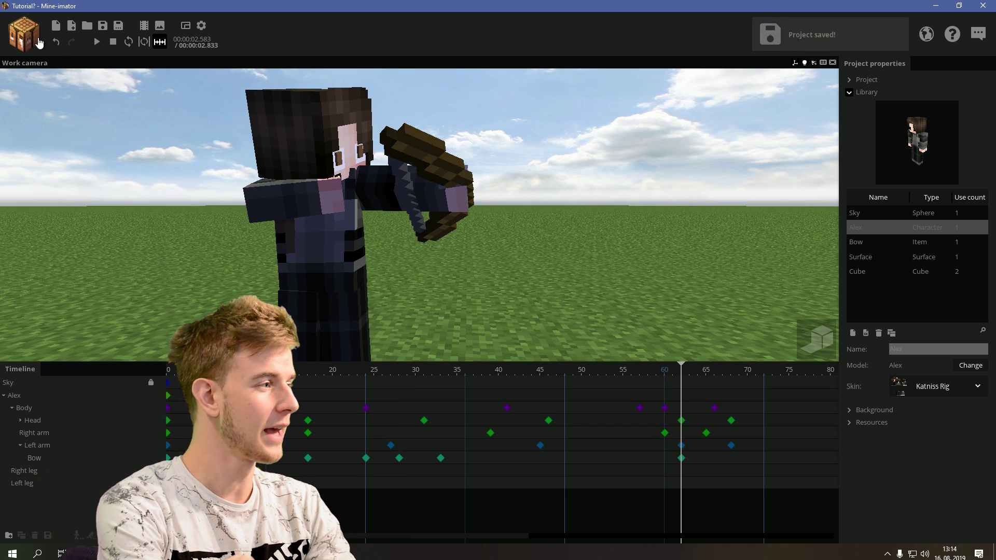
Add an Arrow special block and lift it from the ground into the bow.
left_click(39, 43)
left_click(191, 83)
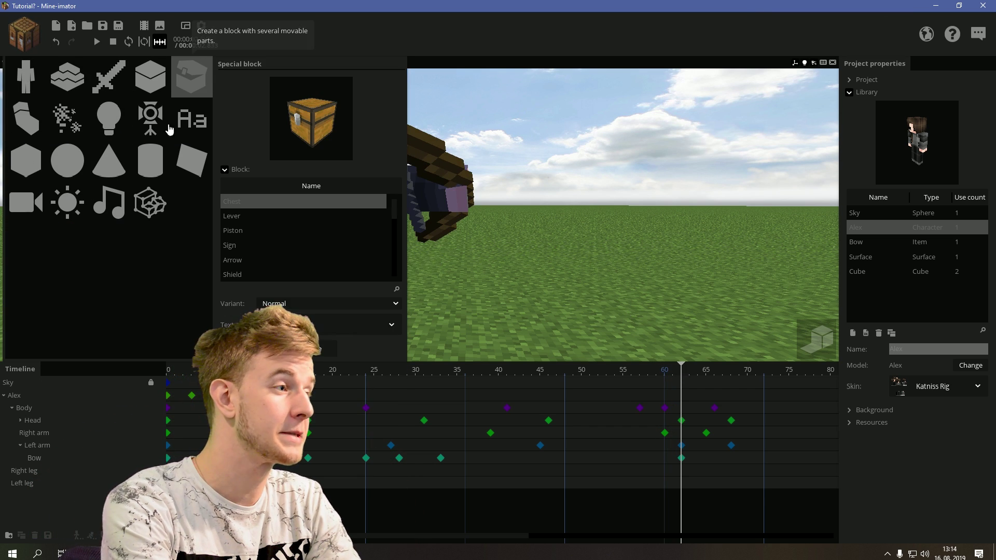
left_click(243, 260)
left_click(314, 332)
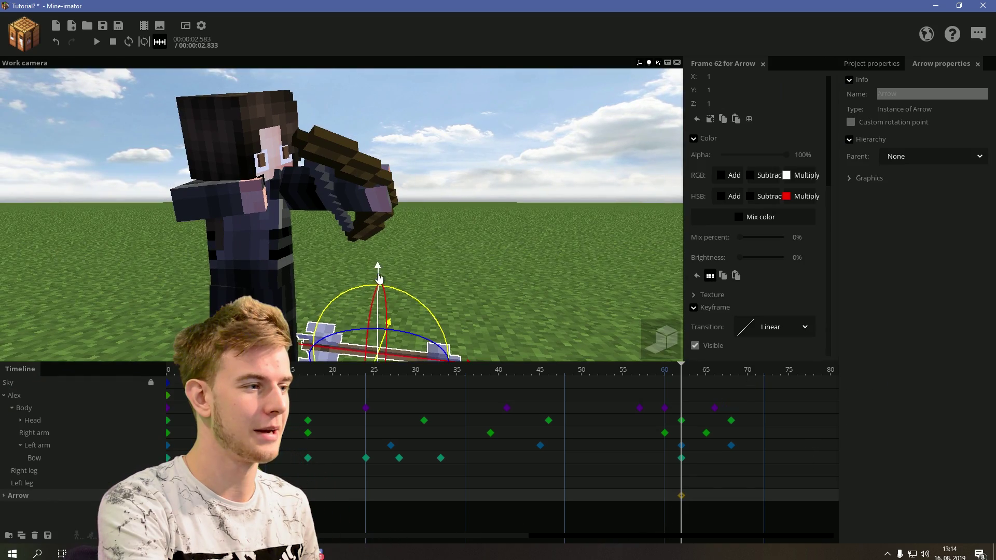
left_click_drag(378, 262, 378, 125)
middle_click_drag(377, 125, 612, 208)
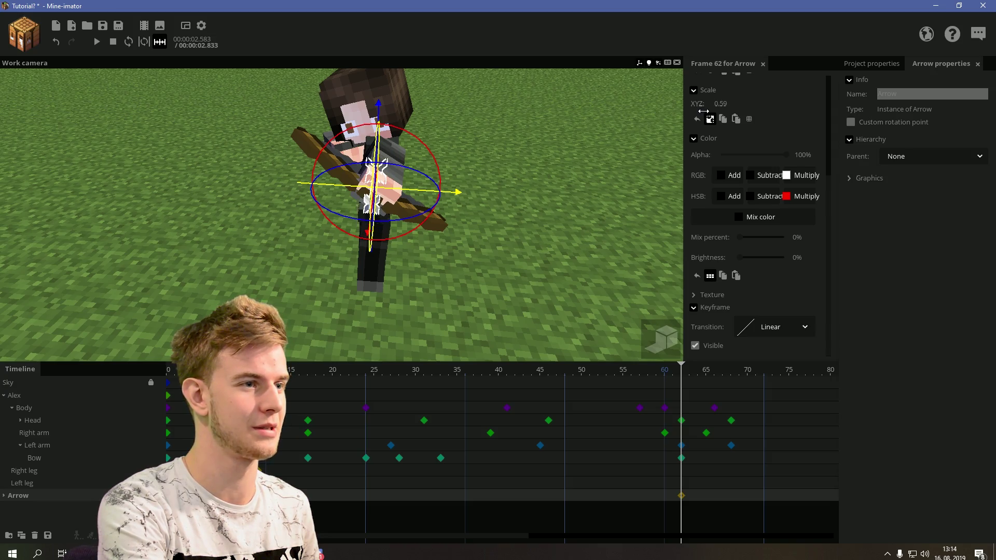
middle_click_drag(566, 163, 390, 230)
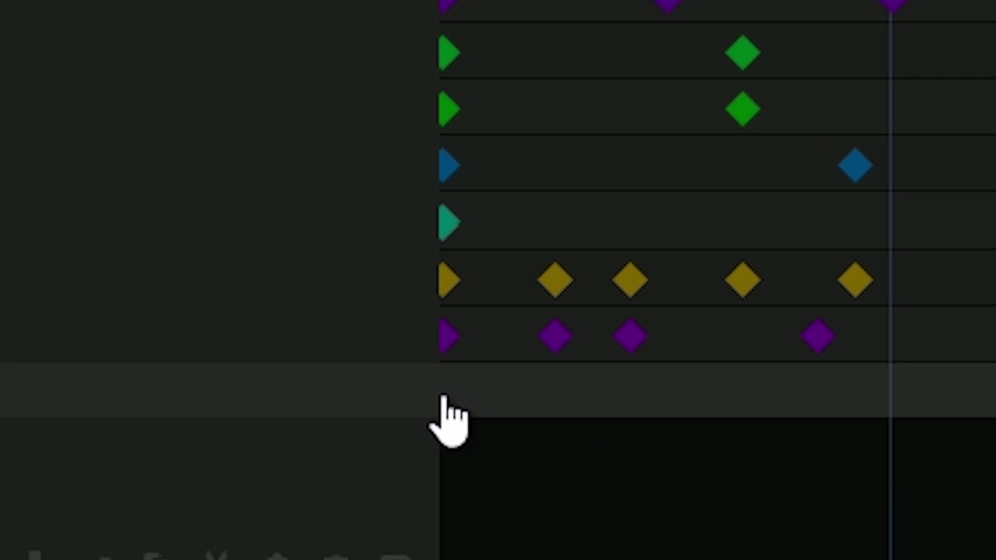
Keyframe the nocked arrow and review the Bow's item choice at frame 59.
left_click(445, 399)
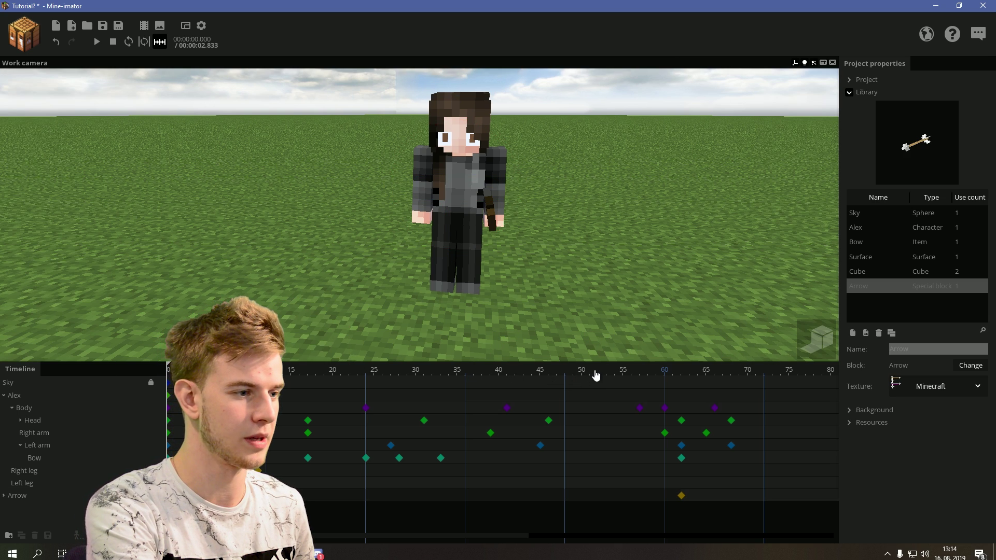
left_click_drag(595, 375, 685, 384)
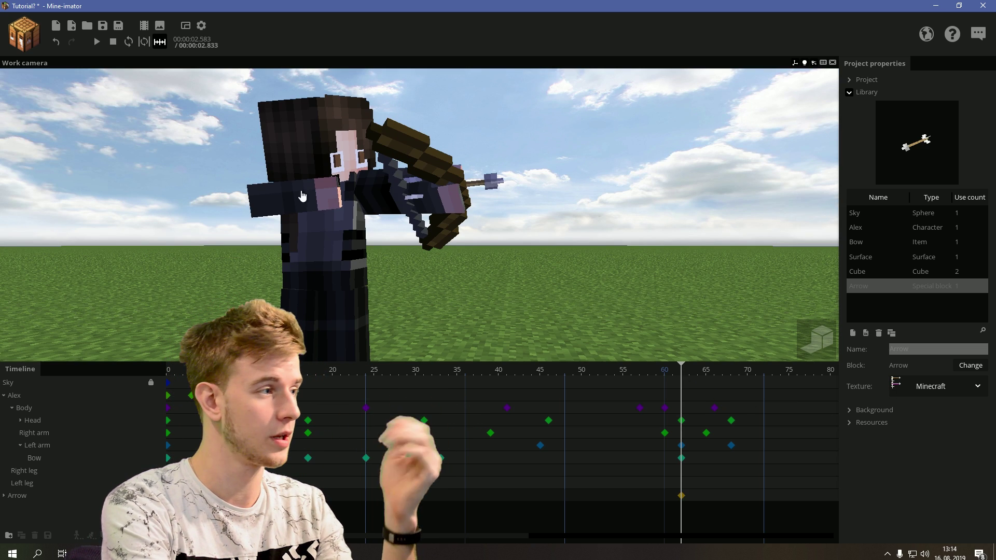
left_click(863, 244)
left_click(959, 366)
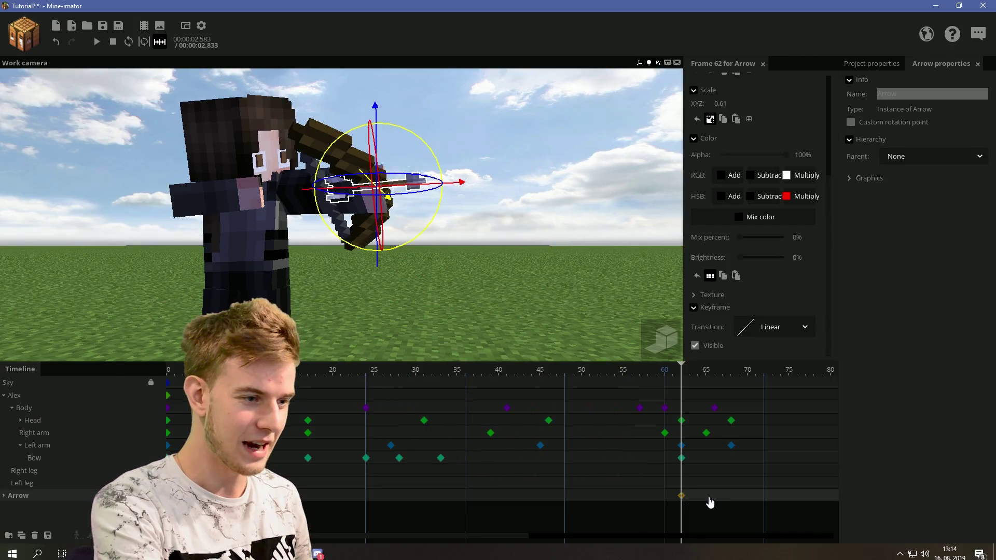
Key the arrow far across the field at frame 65, including its inner Arrow part.
left_click(705, 499)
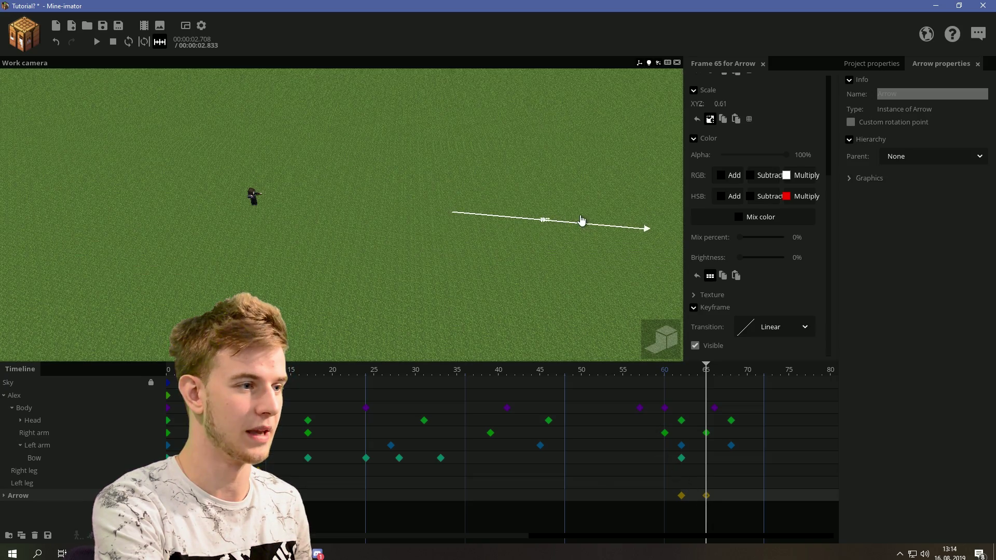
right_click_drag(608, 243, 400, 226)
left_click(503, 211)
right_click_drag(503, 211, 503, 189)
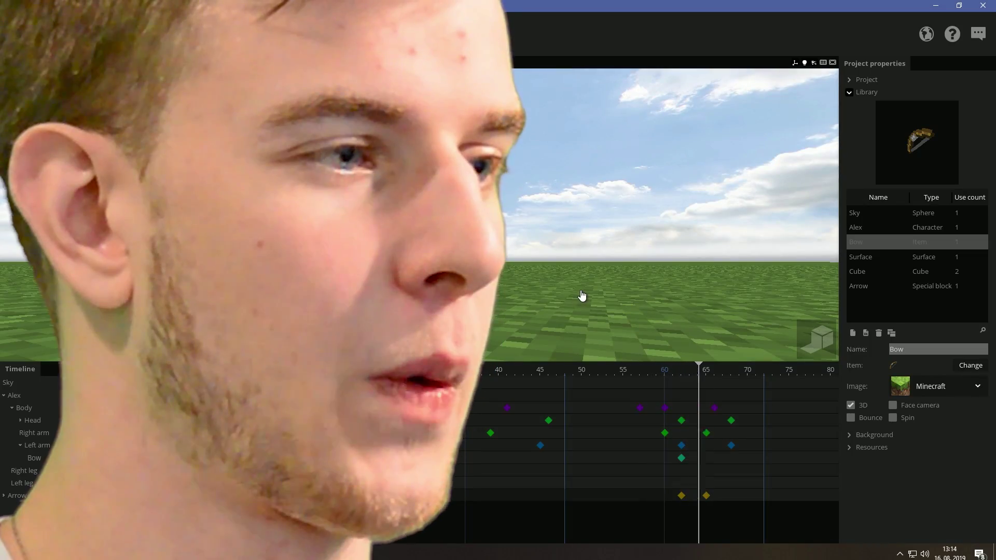
left_click(681, 496)
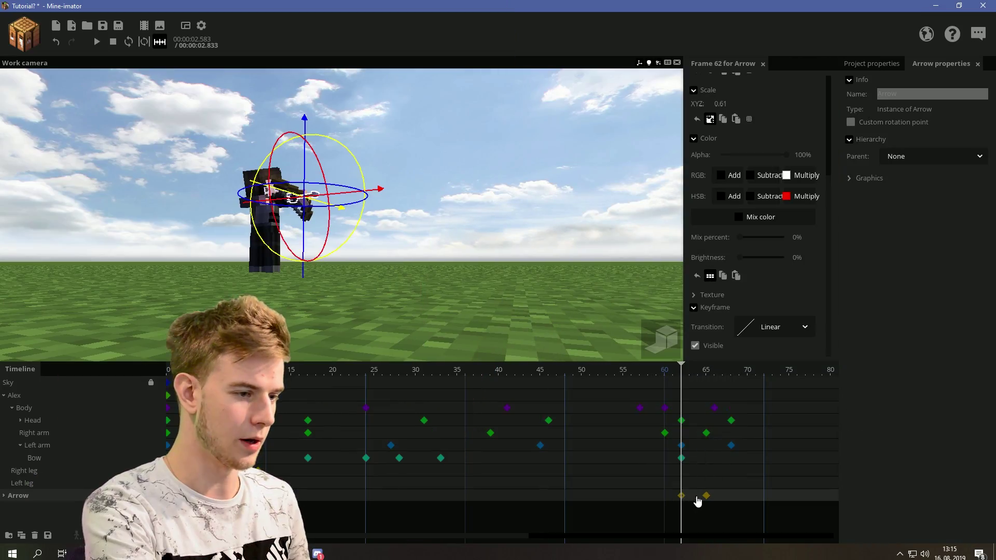
right_click_drag(521, 320, 479, 315)
left_click(3, 495)
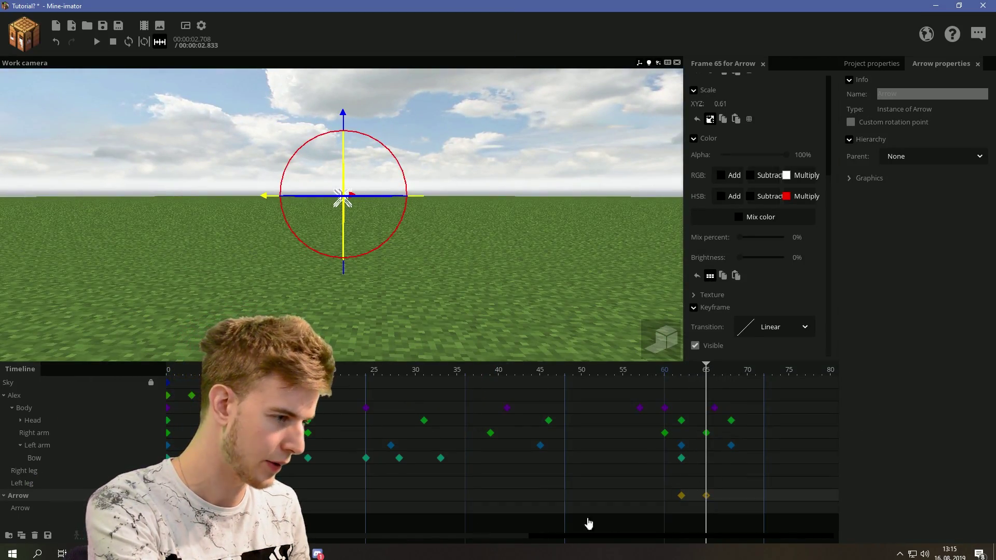
left_click(682, 515)
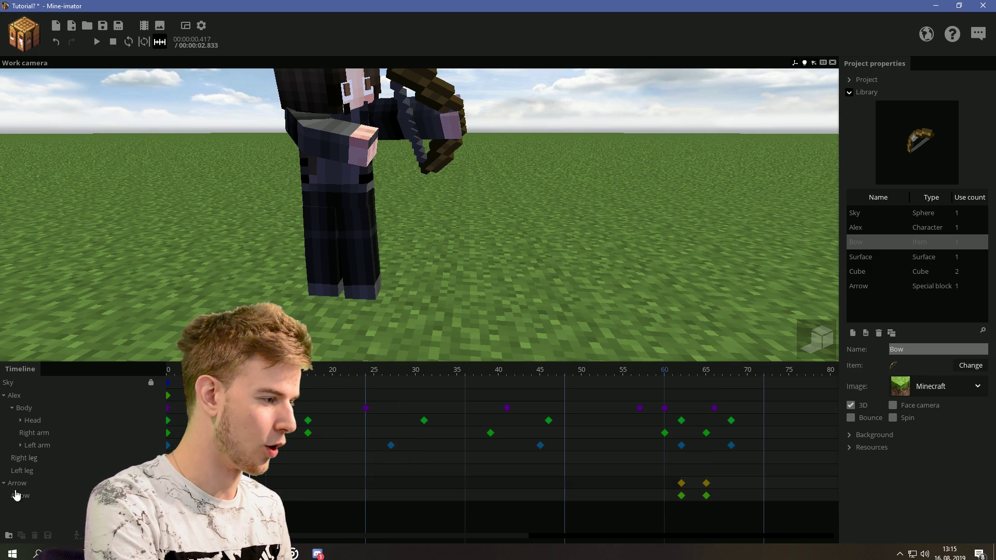
Give Alex's and both legs' keyframes at frames 10 and 26 eased transitions.
left_click(3, 483)
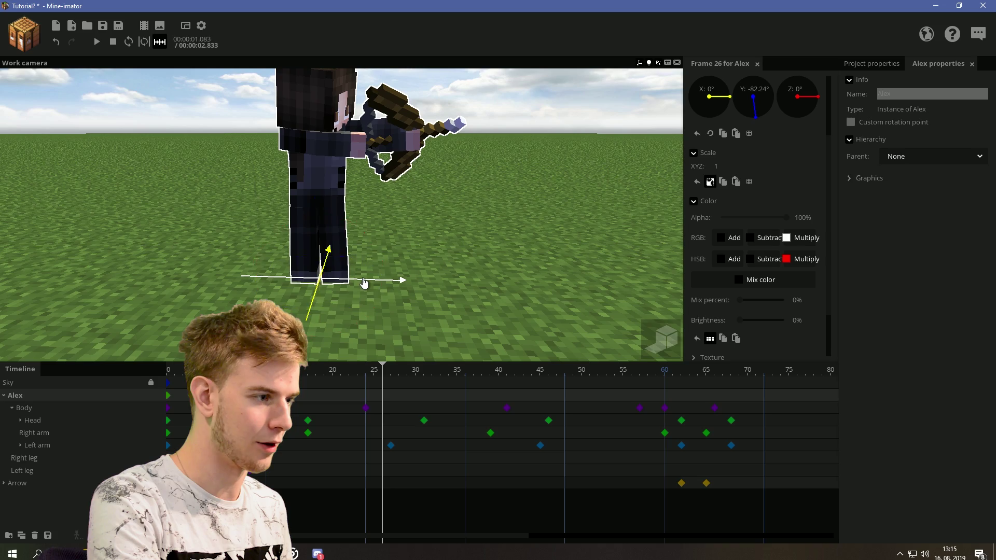
middle_click_drag(420, 236, 347, 272)
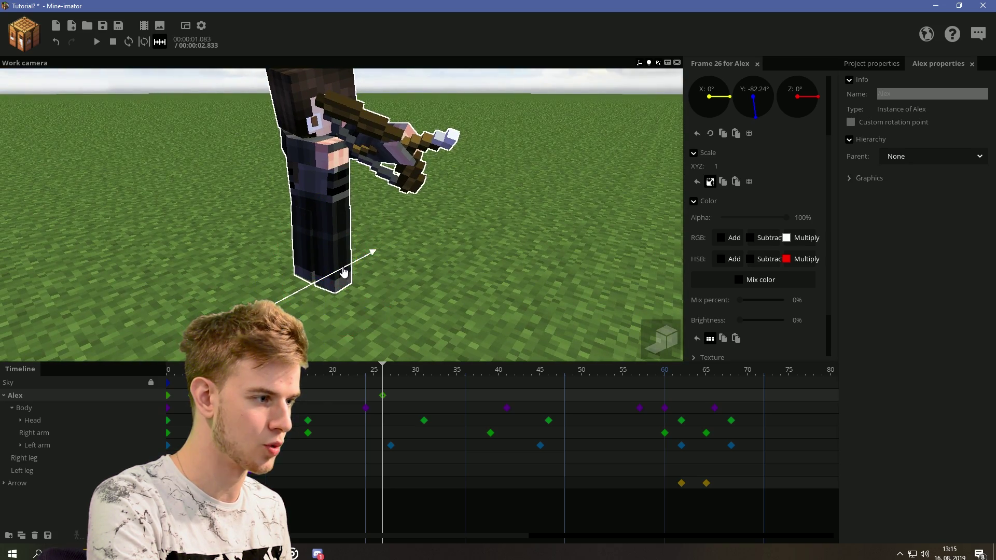
left_click(251, 470)
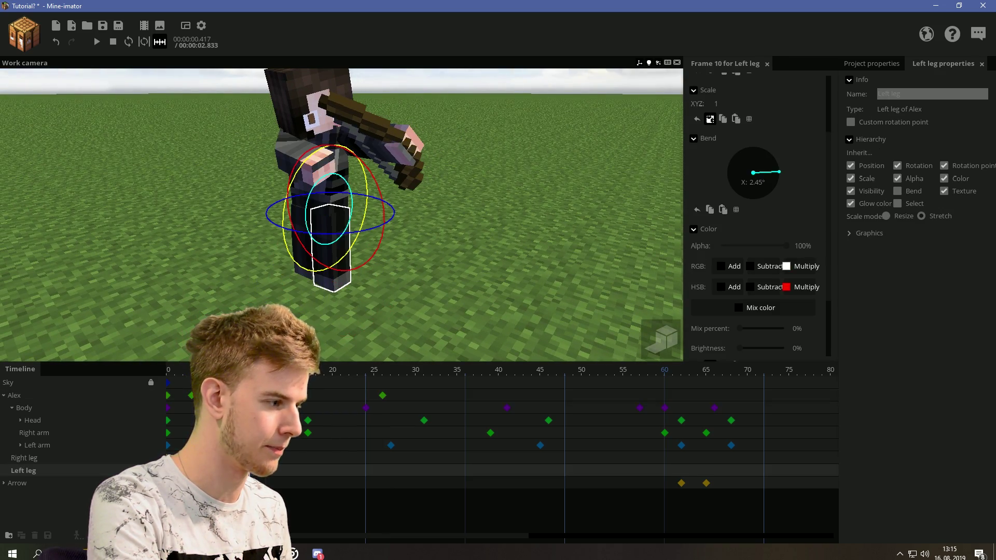
scroll(341, 215, "up", 5)
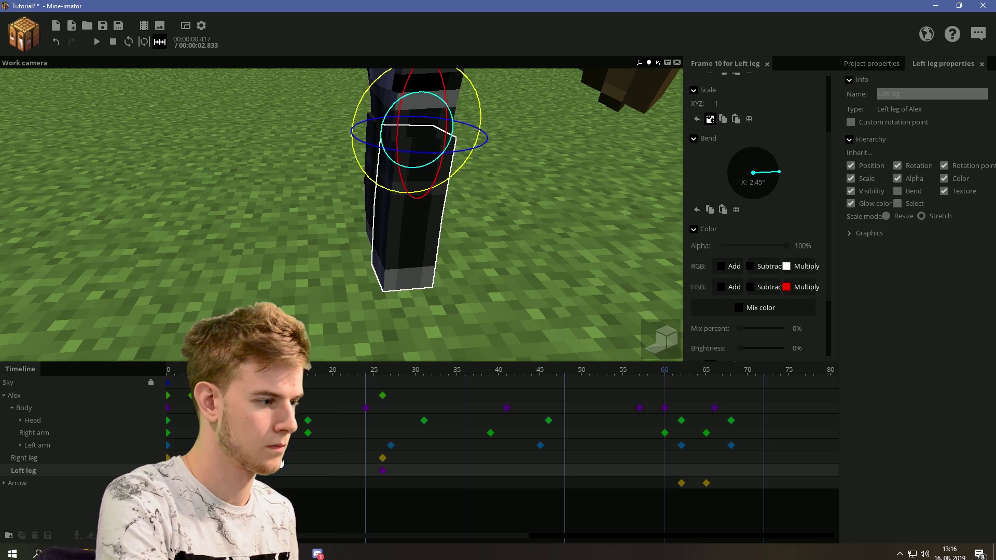
left_click(410, 244)
left_click(382, 396, "shift")
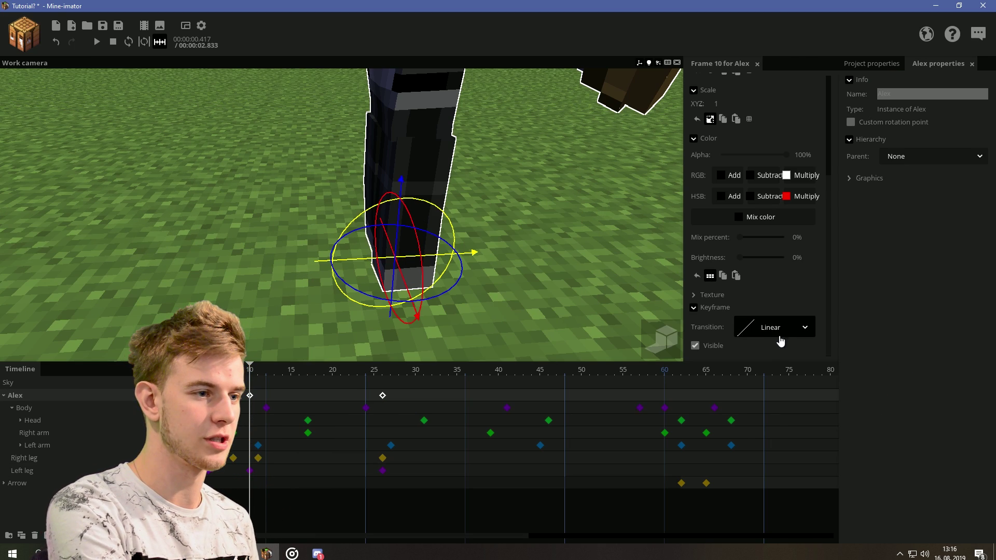
left_click(746, 412)
left_click_drag(398, 456, 247, 478)
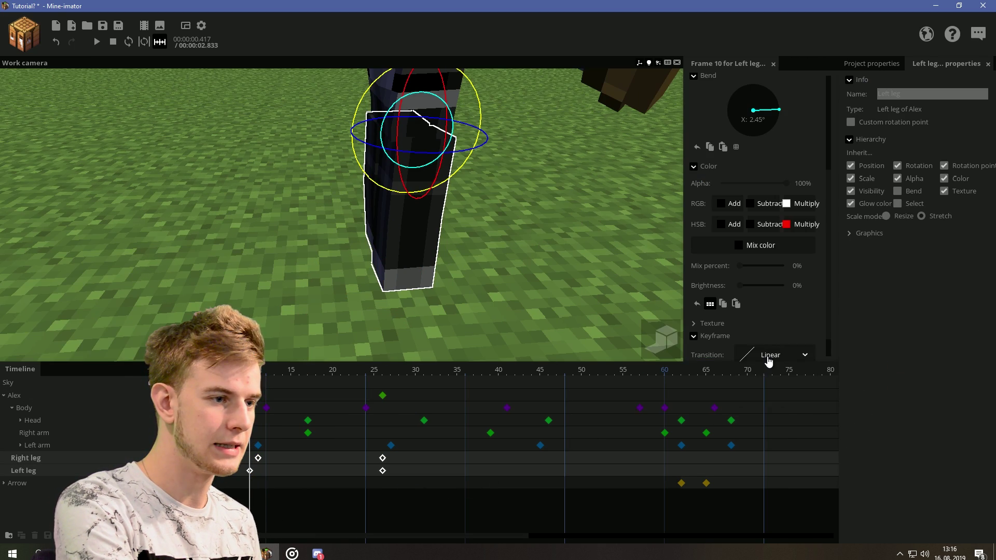
left_click(772, 356)
left_click(749, 443)
left_click(600, 294)
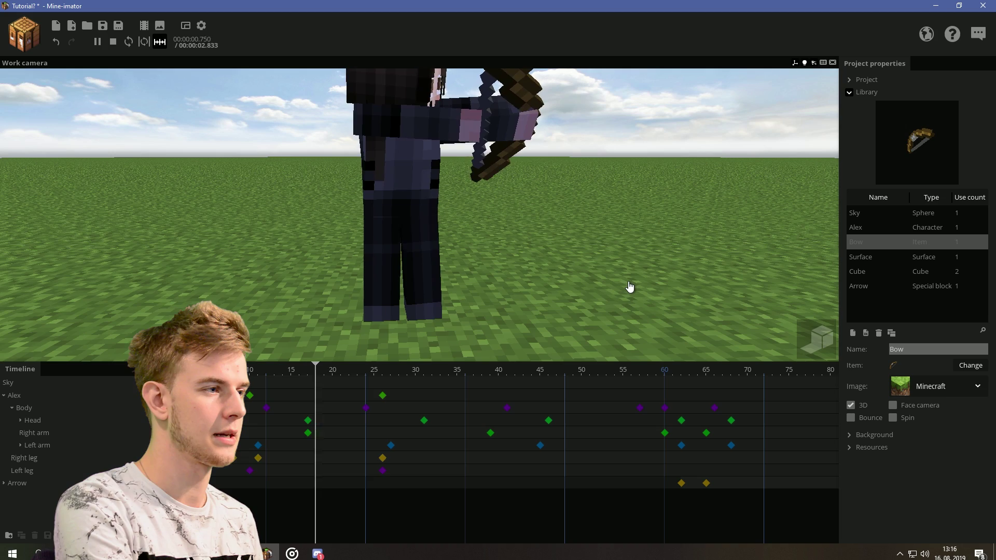
Select the Right leg keyframe at frame 43 and orbit around the leg.
left_click(382, 396)
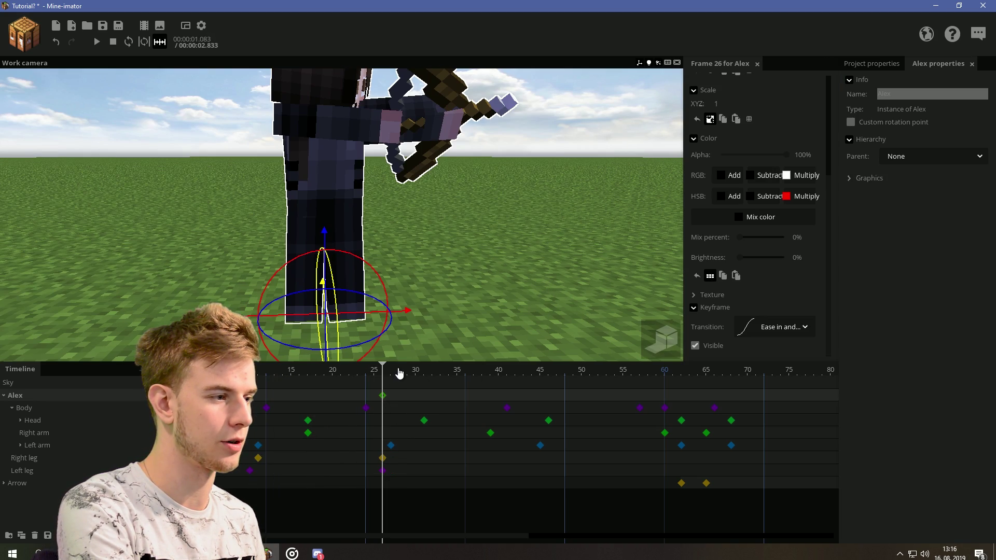
left_click(473, 280)
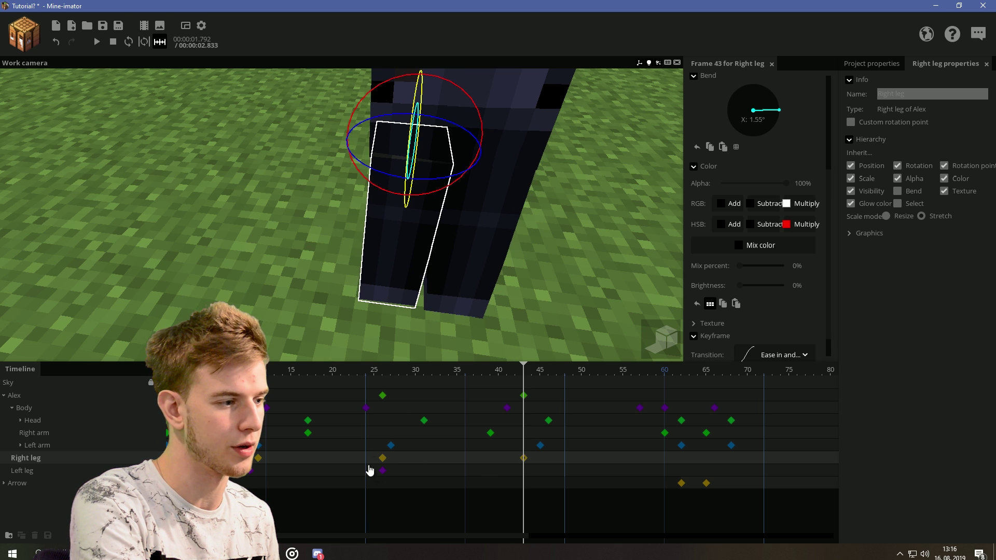
left_click(523, 458)
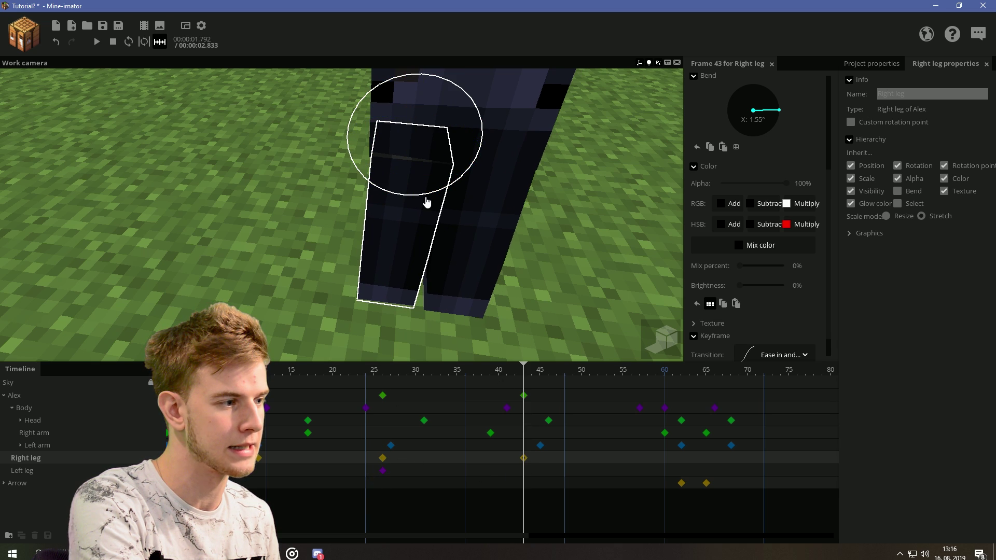
middle_click_drag(426, 202, 443, 208)
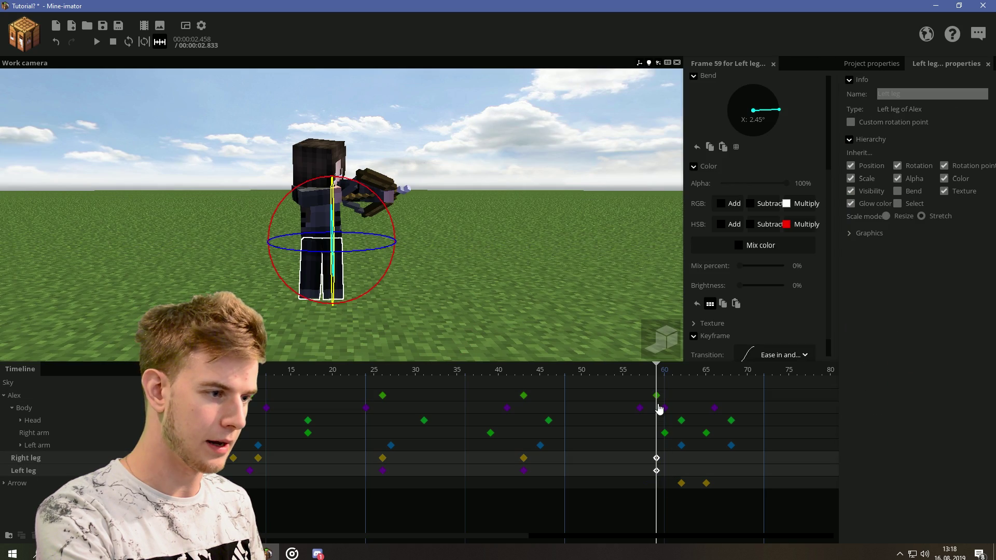
Move Alex's track from frame 59 to frame 67, viewing the left leg.
left_click(656, 396)
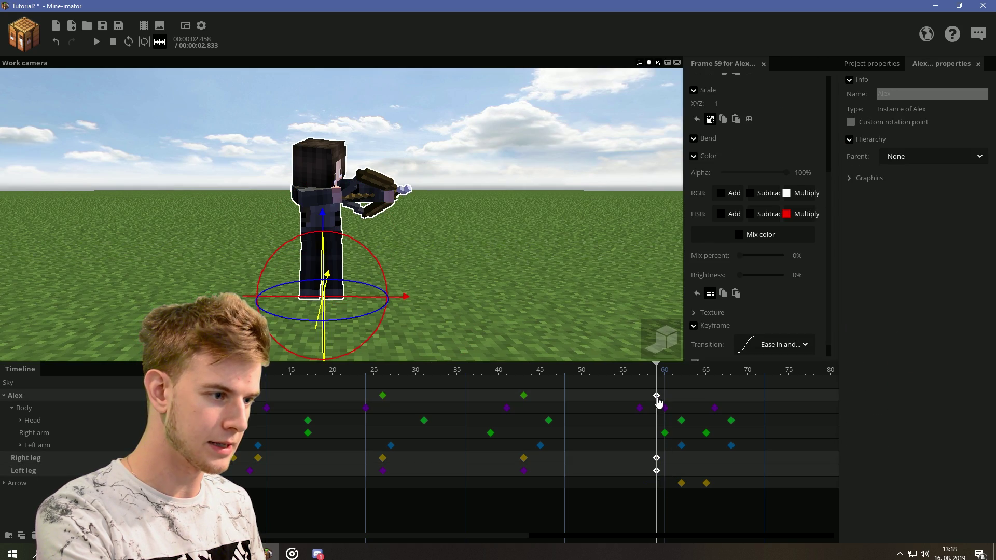
left_click(723, 403)
left_click(723, 402)
scroll(351, 252, "up", 3)
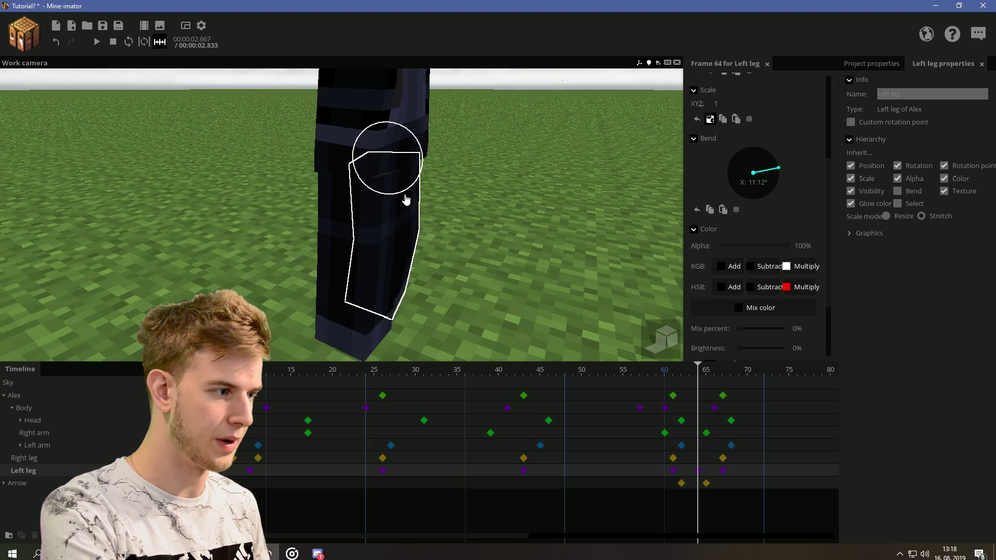
middle_click_drag(394, 208, 434, 198)
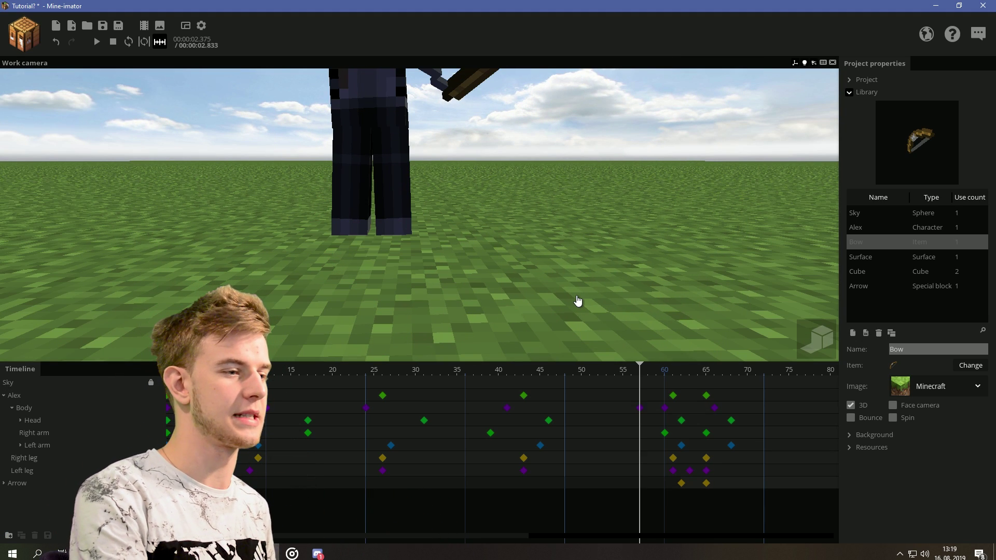
Add leg keyframes at frame 70 and change the curve of Alex's frame-65 keyframe.
left_click(706, 396)
left_click(749, 471)
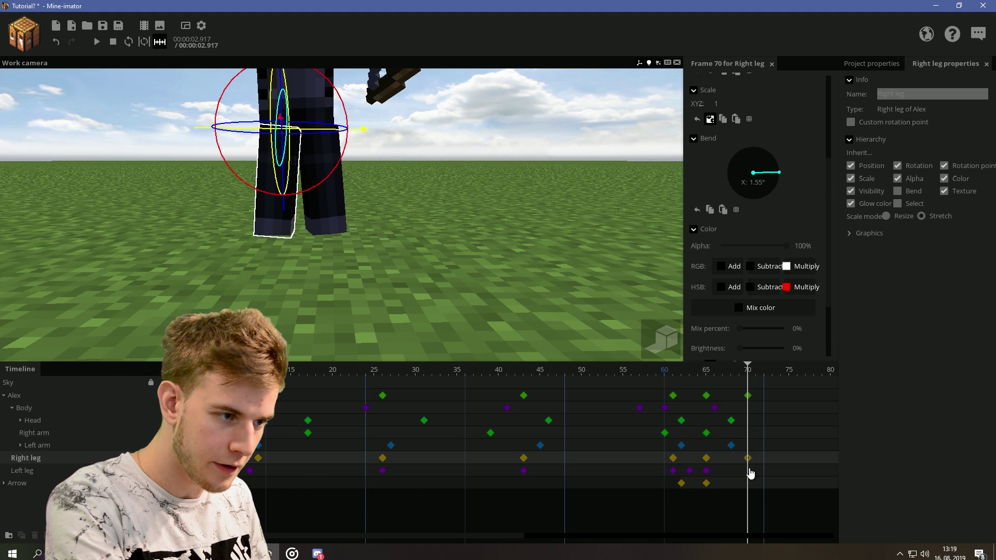
left_click(727, 392)
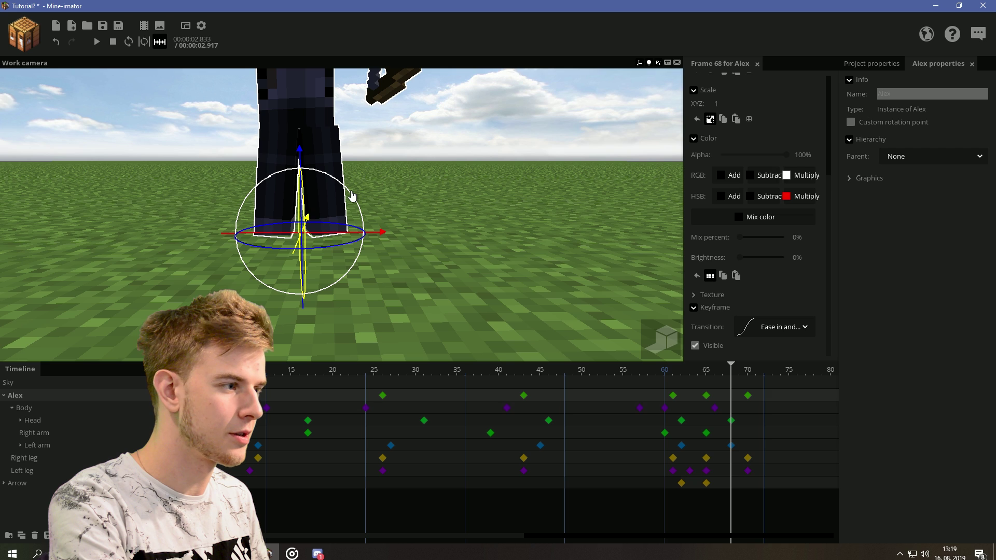
left_click(669, 373)
left_click(706, 396)
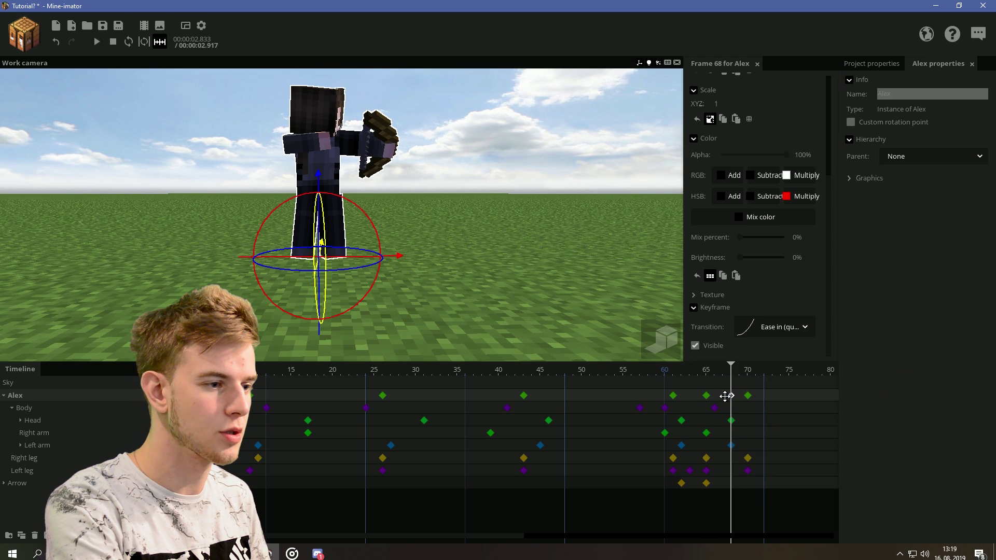
left_click(754, 411)
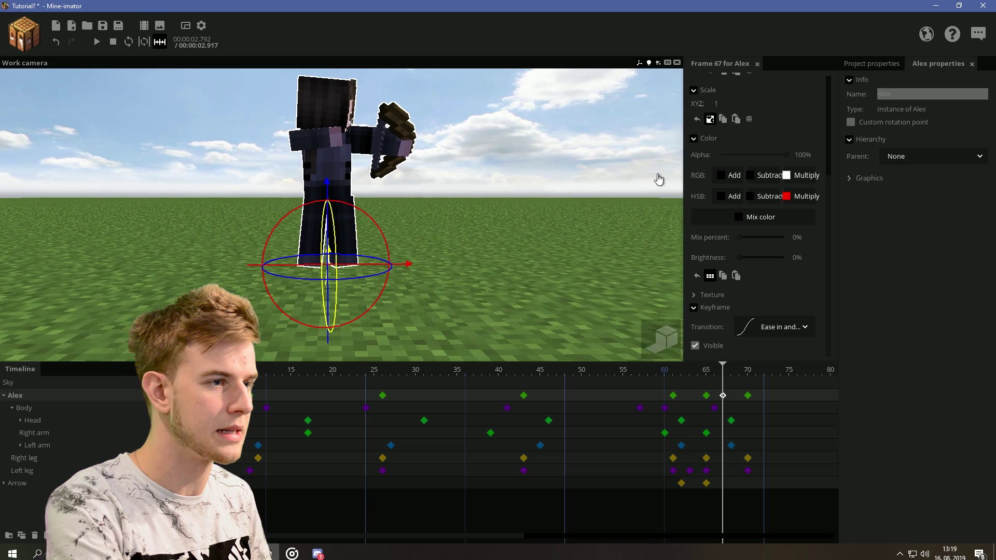
Add a left leg keyframe at frame 67 and edit the frame-65 leg keyframe's transition.
left_click(705, 458)
left_click(722, 470)
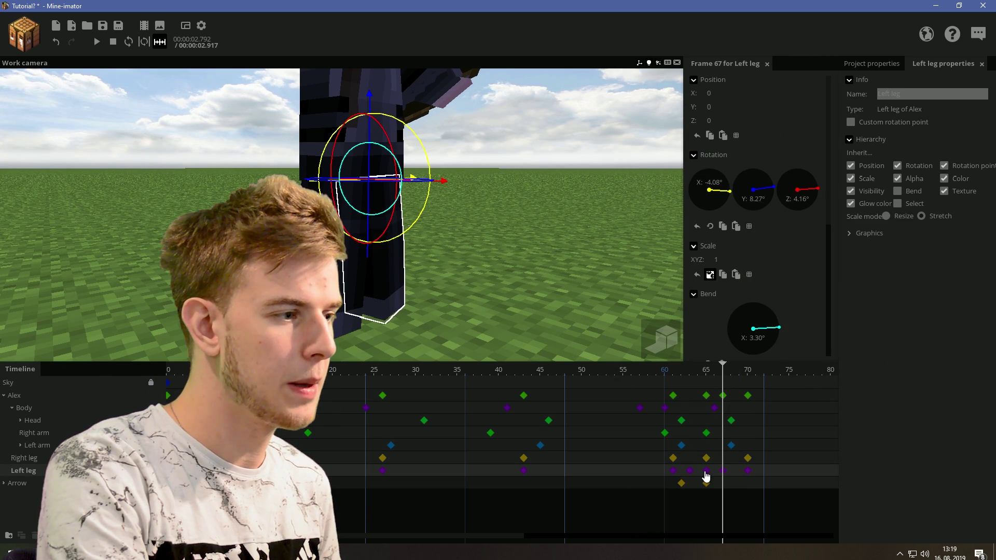
left_click(706, 470)
scroll(831, 356, "down", 5)
left_click(804, 332)
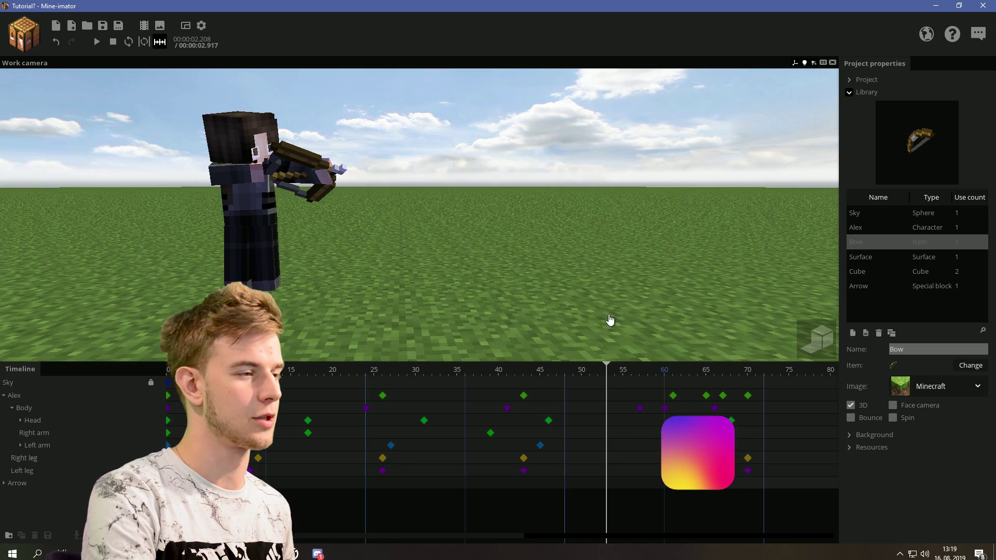
Play the animation from frame 41, stop near the end, then replay it from the start.
left_click(471, 365)
key("space")
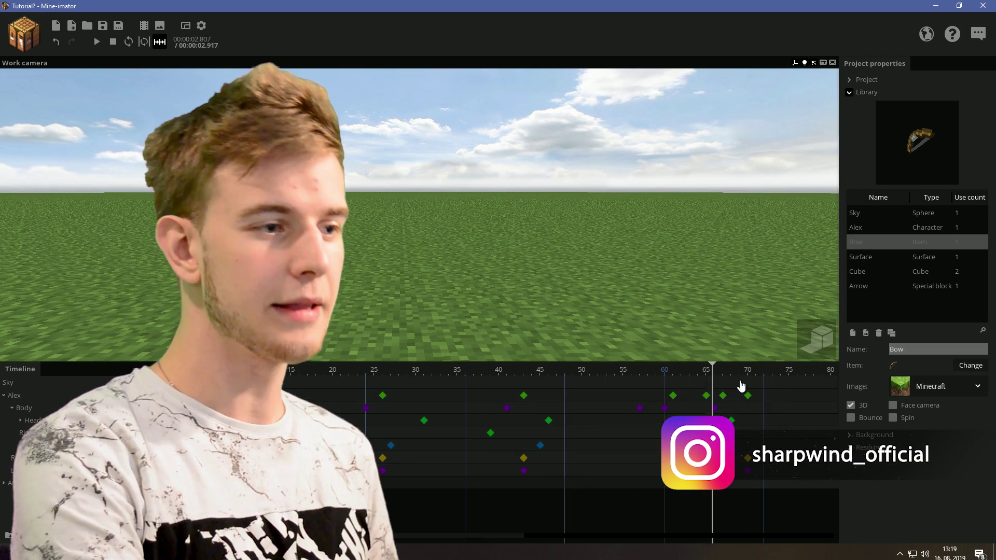
left_click(740, 381)
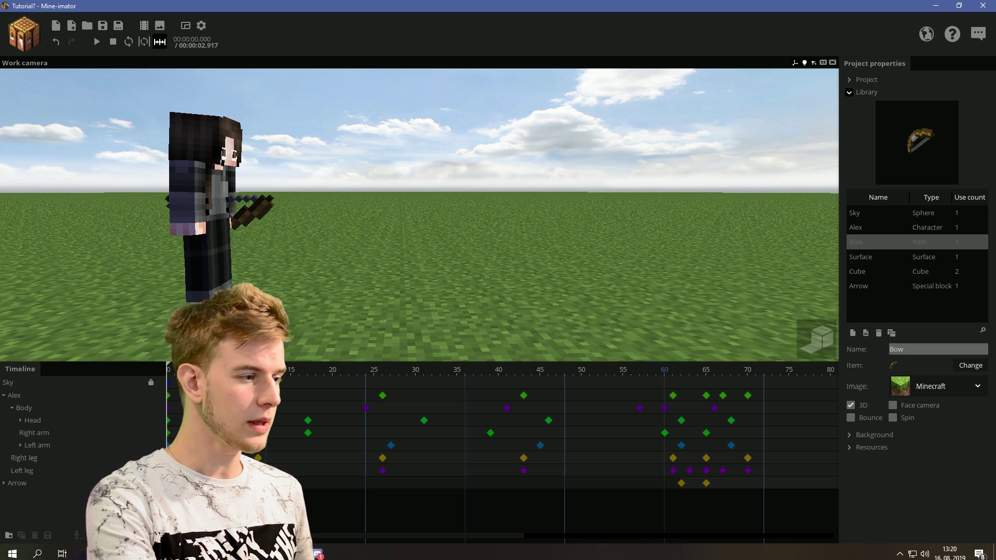
key("space")
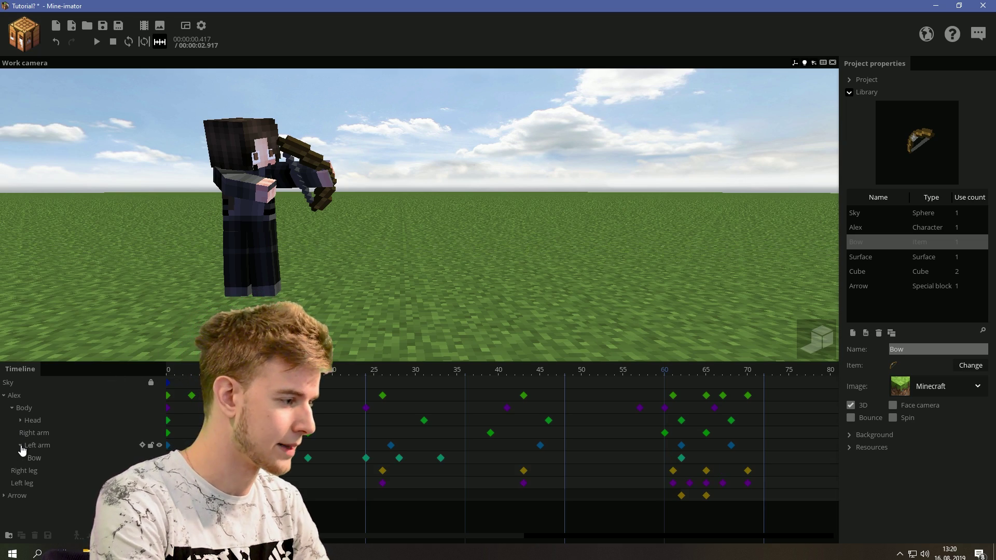
Save, import the 3DBowRig asset and rotate it into Alex's left hand.
key("ctrl+s")
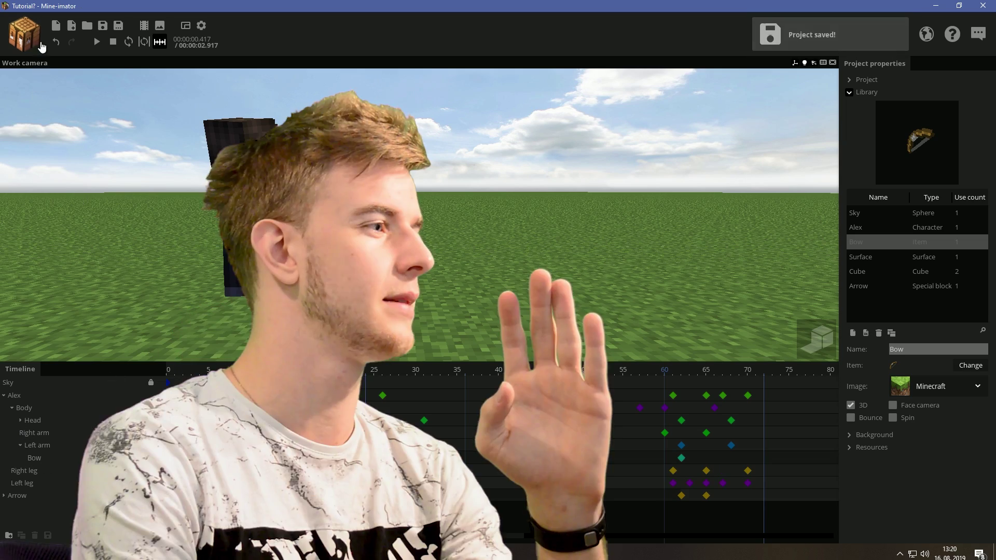
left_click(72, 25)
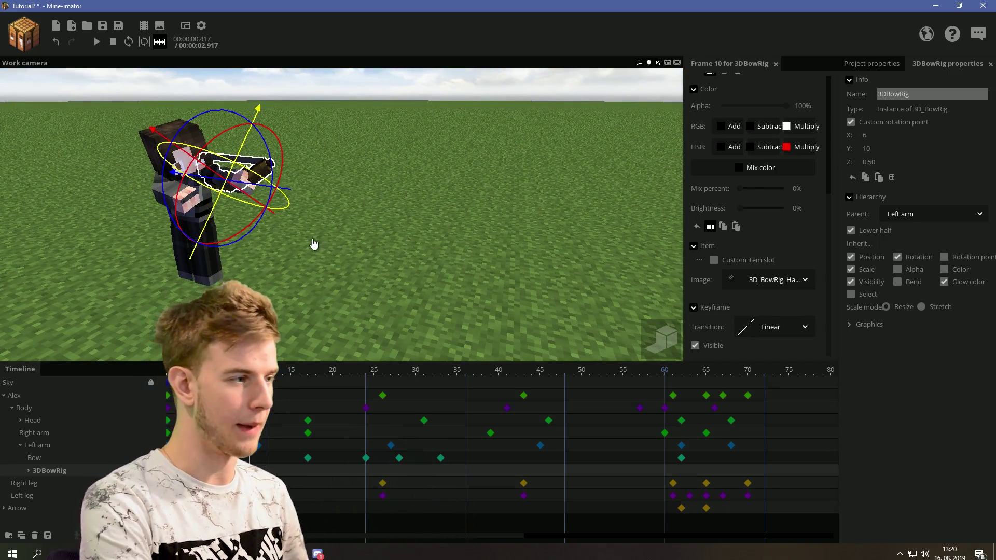
middle_click_drag(313, 244, 352, 248)
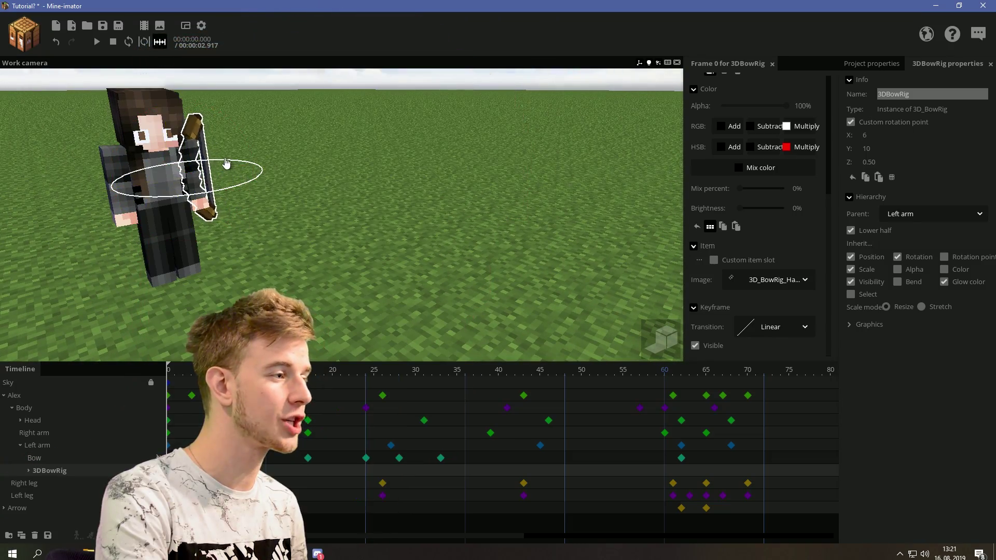
left_click_drag(226, 164, 646, 207)
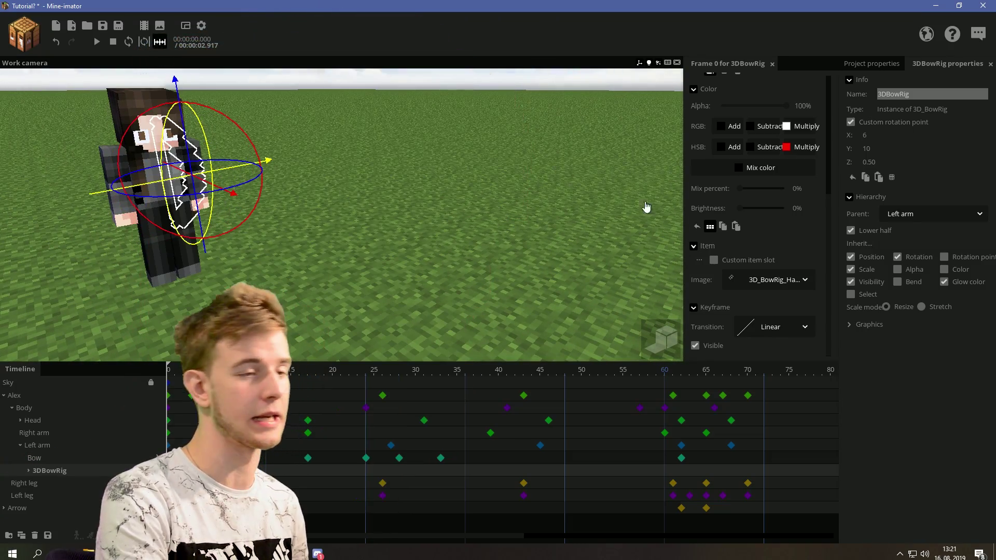
scroll(825, 138, "up", 5)
middle_click_drag(363, 171, 223, 247)
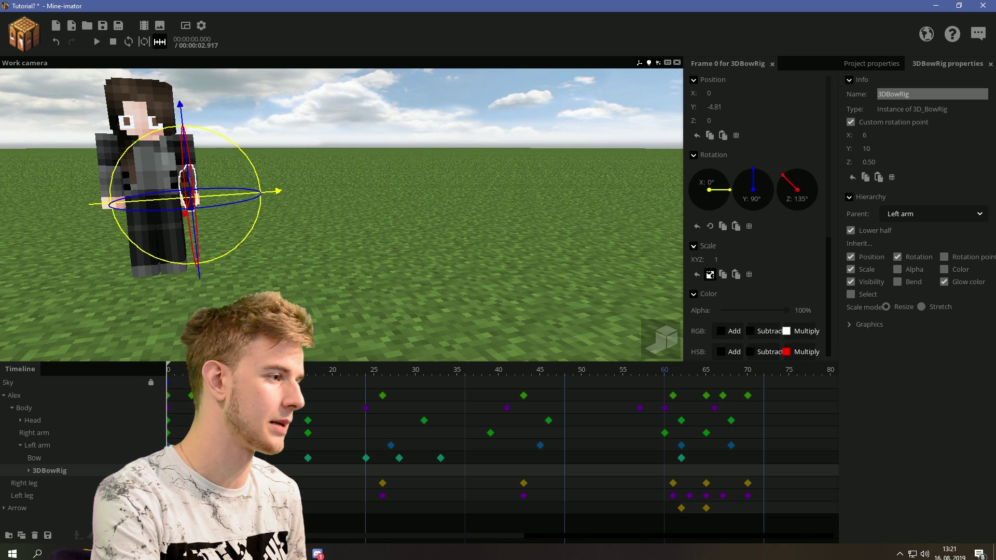
middle_click_drag(186, 171, 291, 208)
Draw the bowstring back at frame 17 and select both string keyframes.
left_click(307, 369)
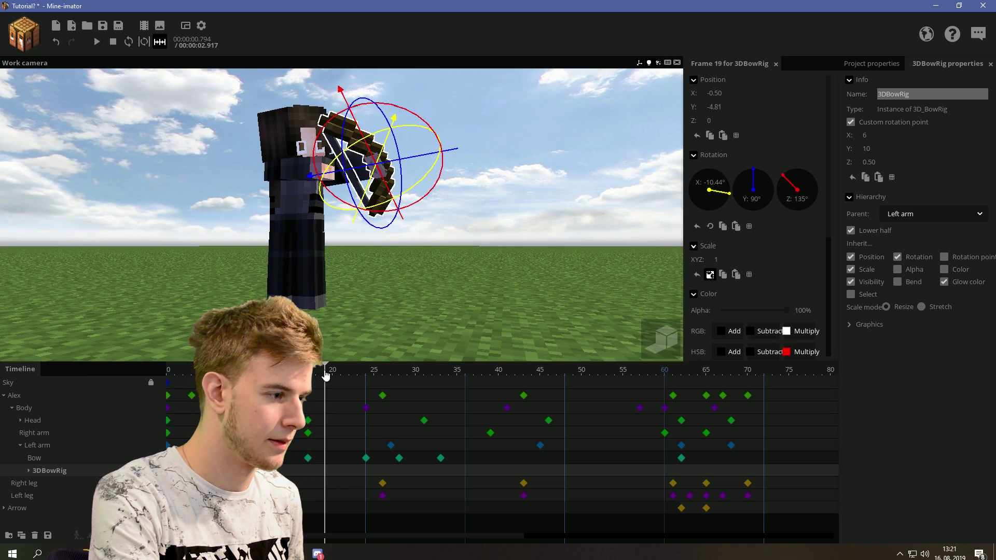
left_click(29, 470)
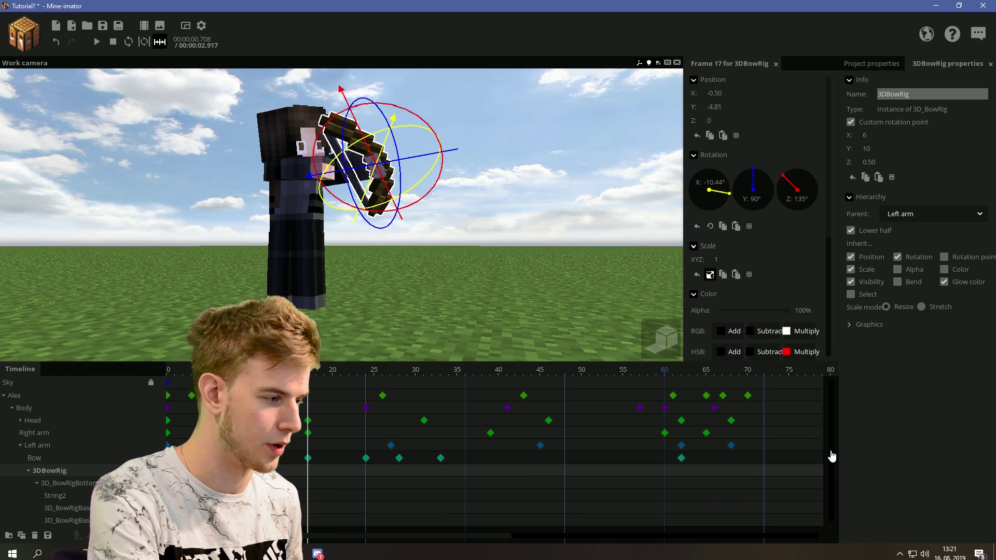
left_click_drag(831, 456, 833, 484)
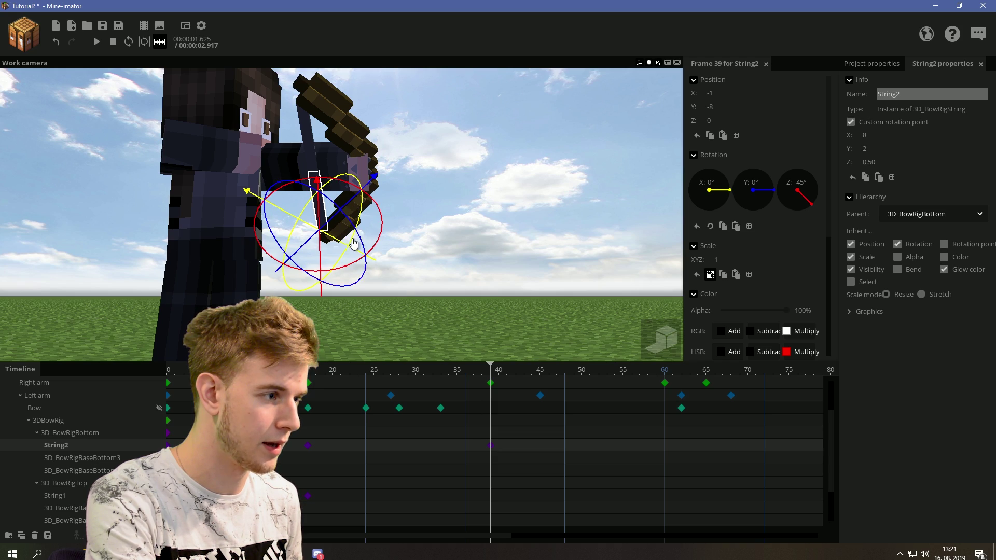
left_click_drag(353, 244, 376, 212)
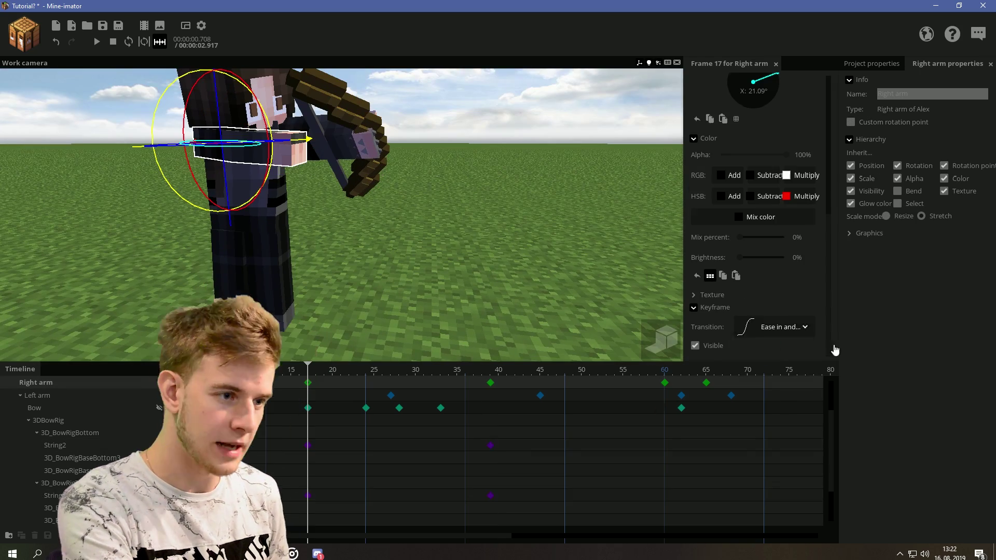
left_click_drag(320, 442, 304, 506)
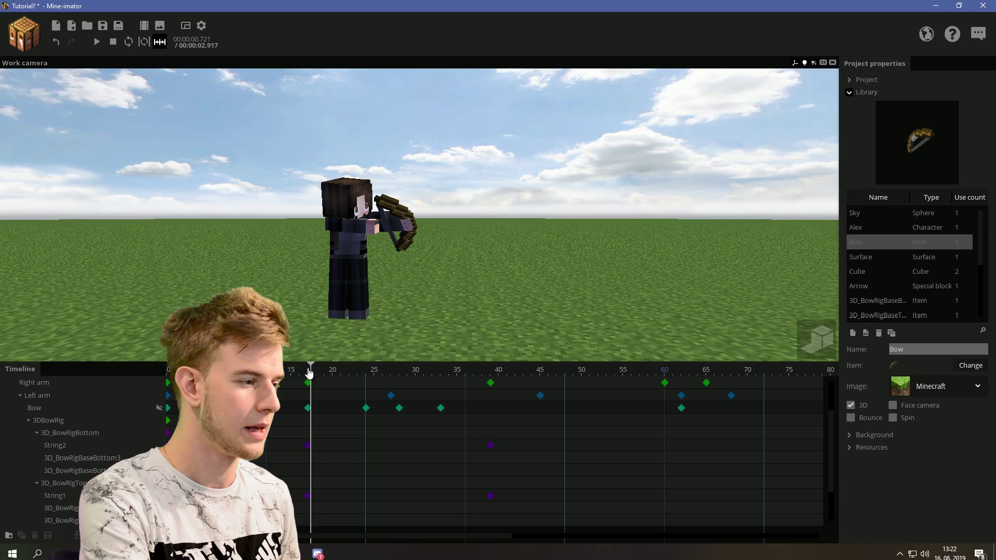
Bend Alex's right arm to about 83° at frame 39 and scrub to check the draw.
key("w")
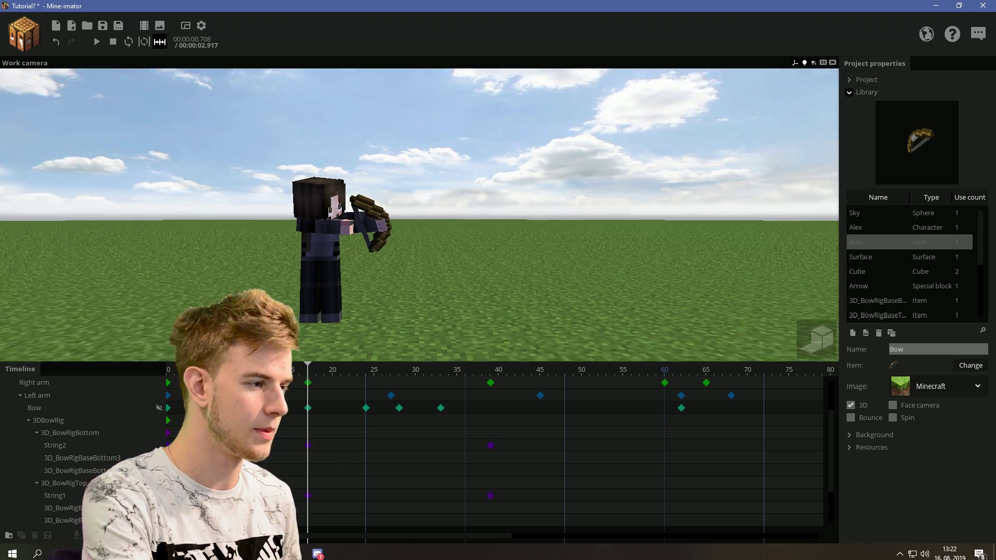
key("w")
left_click(238, 277)
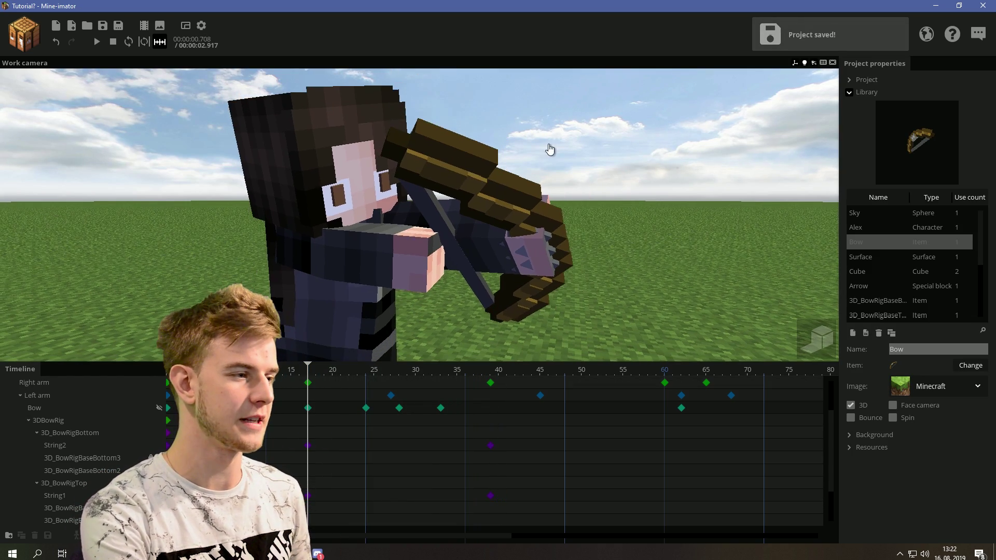
mouse_move(307, 369)
left_mouse_down()
mouse_move(404, 369)
mouse_move(307, 370)
left_mouse_up()
left_click(366, 244)
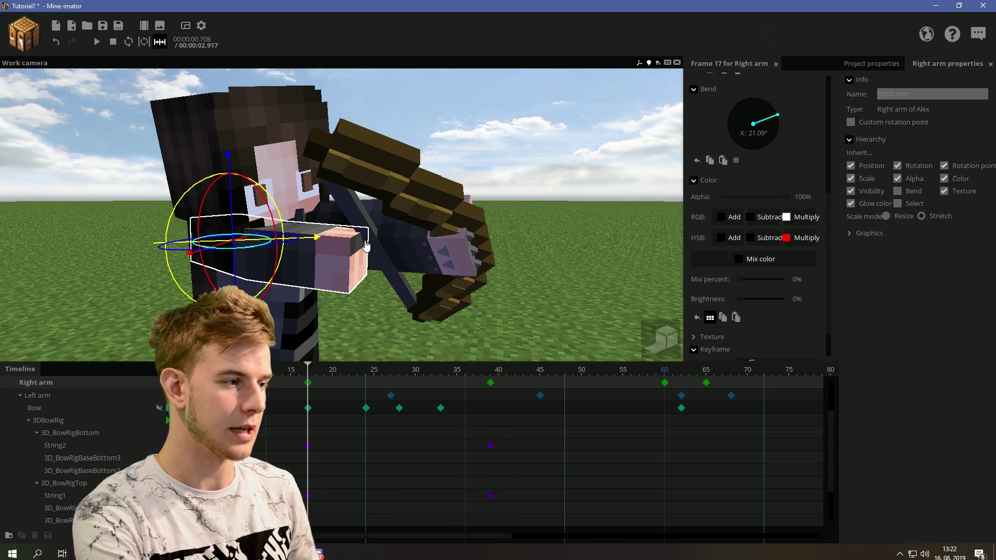
left_click(491, 383)
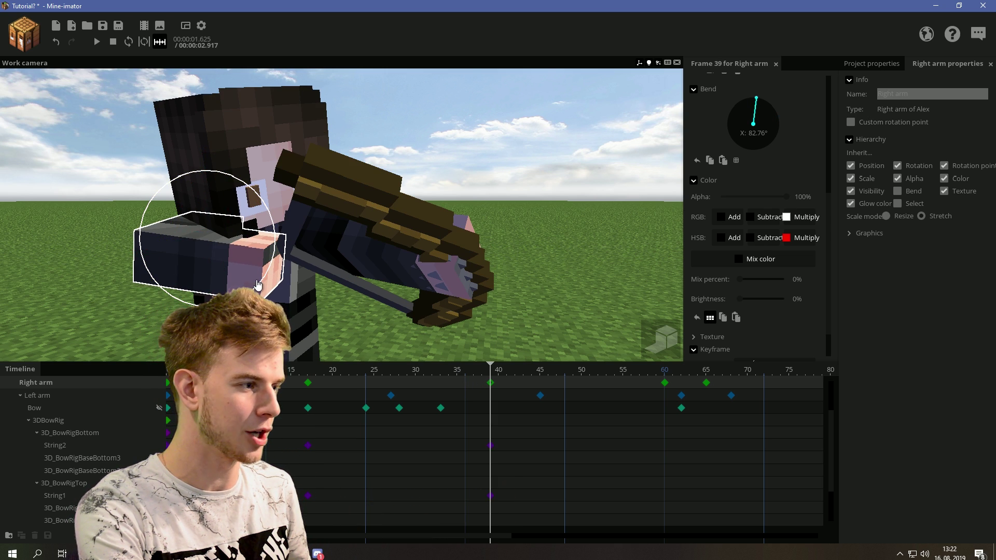
left_click_drag(401, 369, 332, 369)
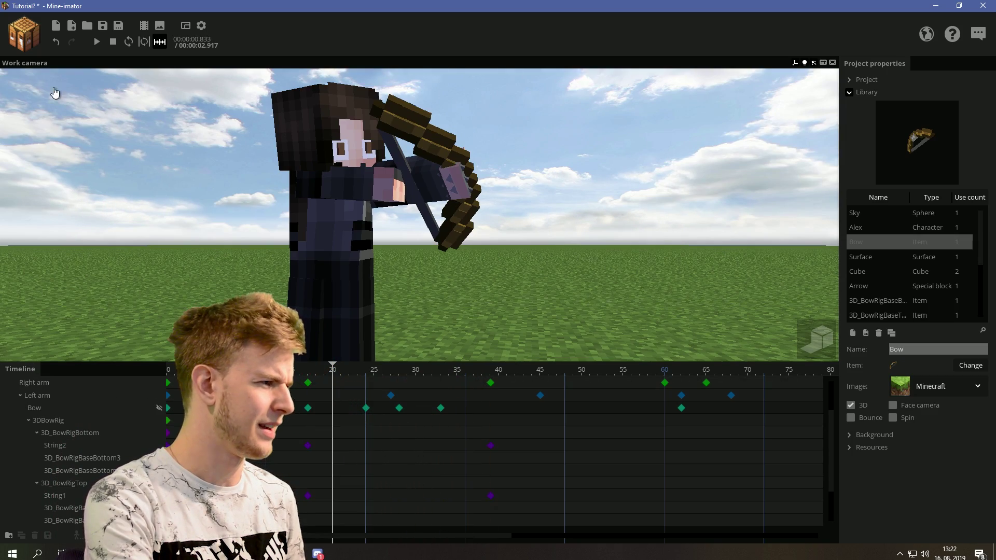
Save the project and import the arrow rig file from the 3DBowRig pack.
left_click(102, 27)
left_click(72, 26)
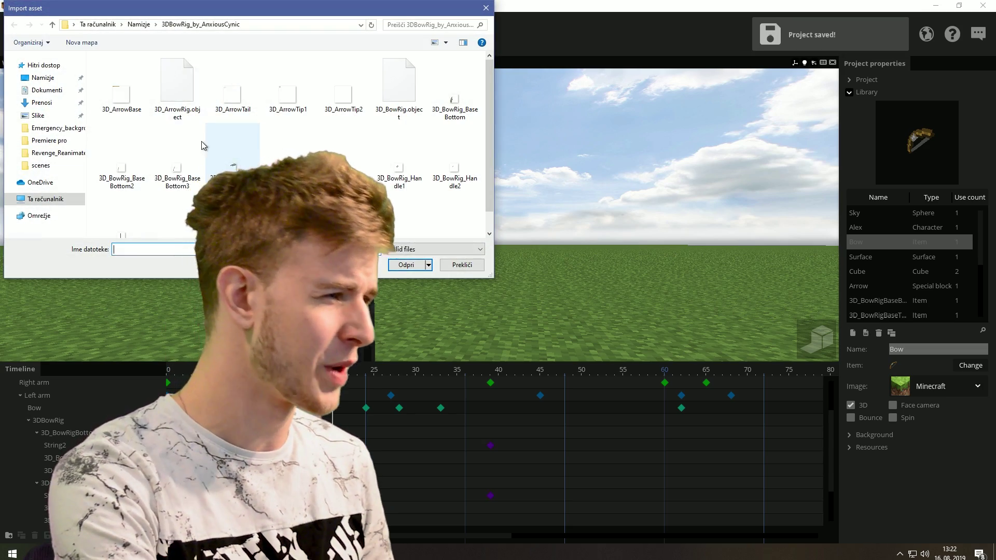
double_click(176, 114)
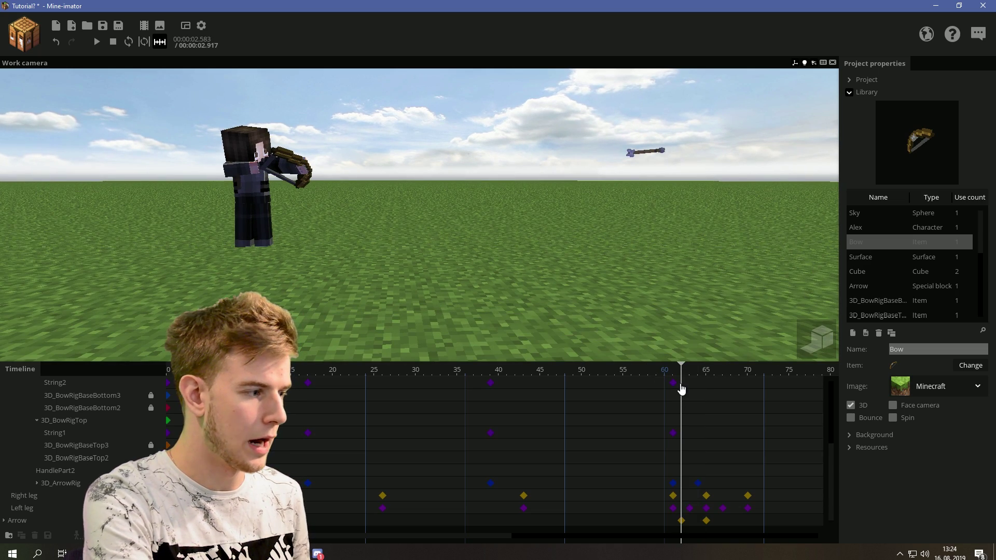
Select the String1 and String2 rest-pose keyframes at frame 0 for copying.
left_click(681, 385)
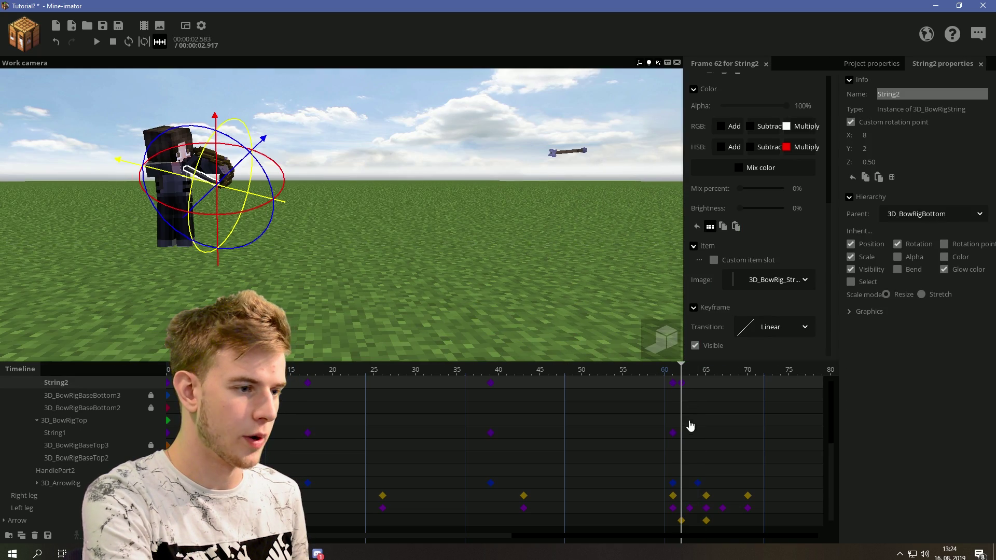
left_click(681, 434, "shift")
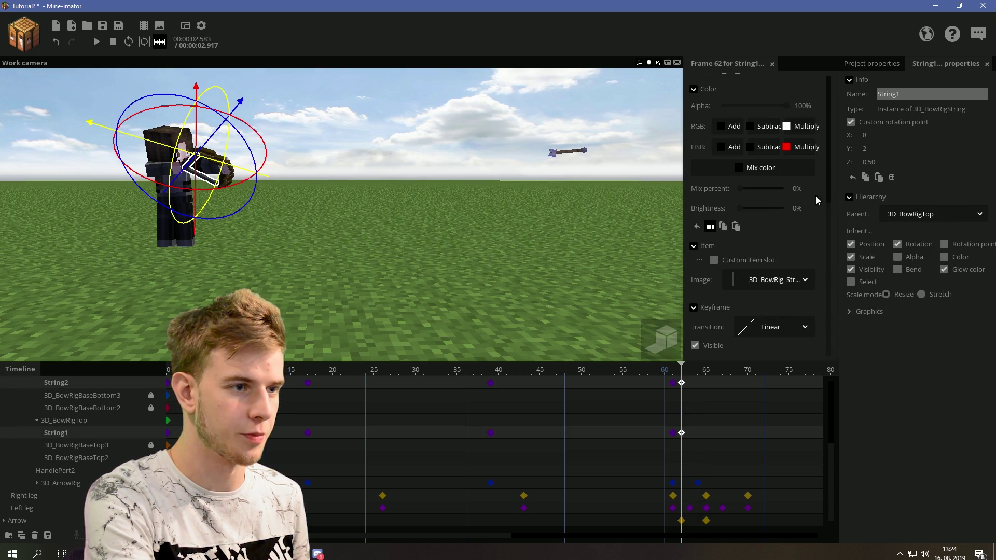
left_click(169, 382)
left_click(169, 432, "shift")
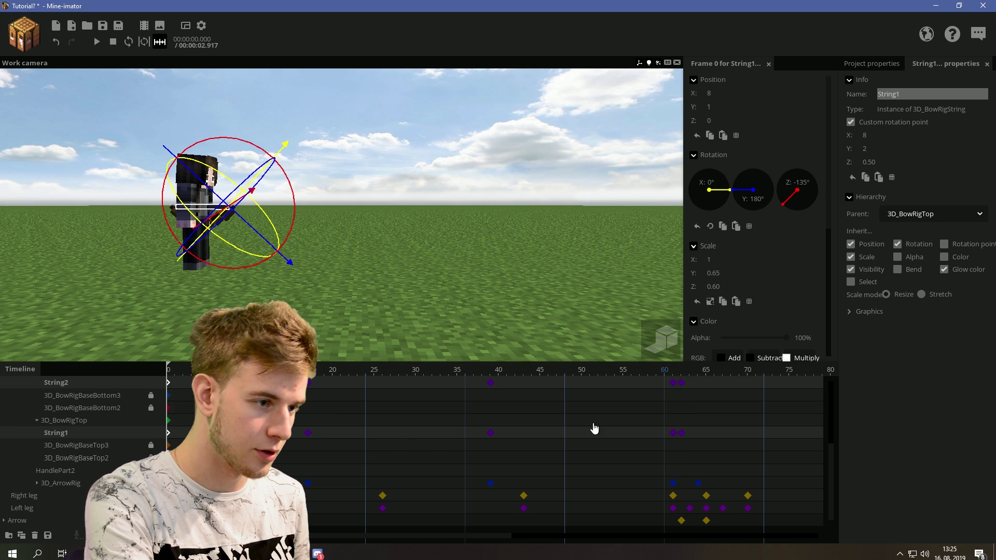
Review the string keyframes at frames 62 and 61, just before the release.
left_click(684, 431)
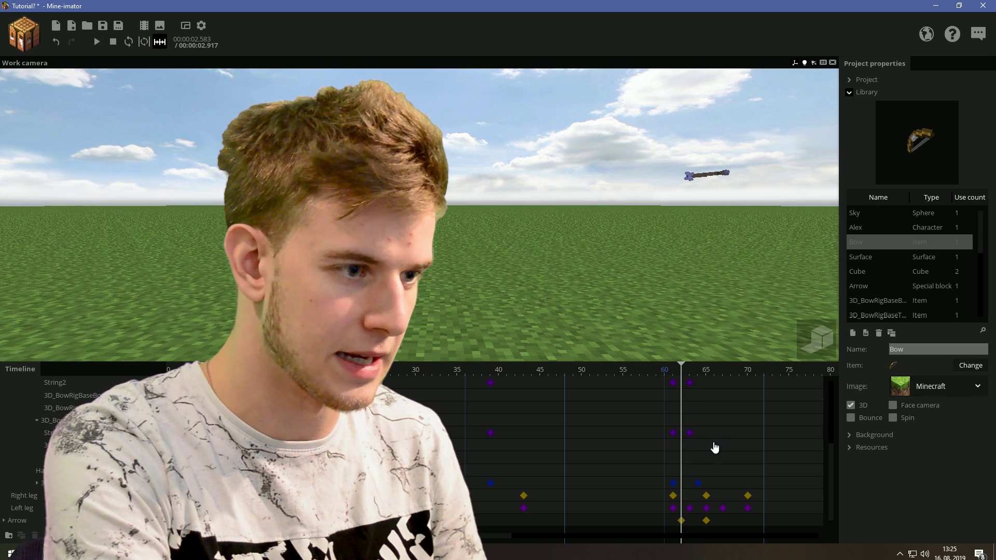
left_click_drag(712, 442, 688, 386)
left_click(649, 457)
left_click_drag(661, 443, 677, 372)
scroll(809, 342, "down", 5)
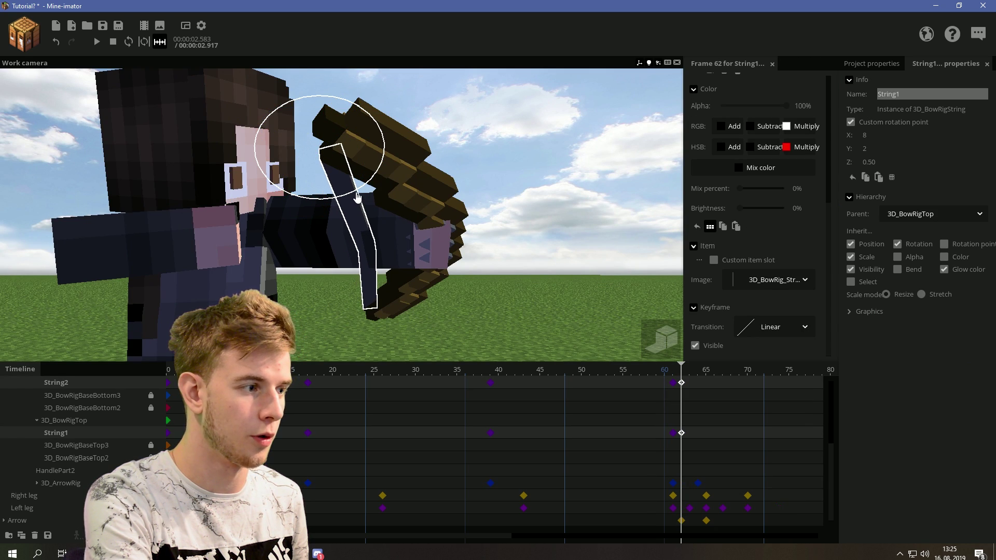
Paste the rest-pose string keys at frame 64, then recheck frame 62.
left_click(698, 390)
key("ctrl+v")
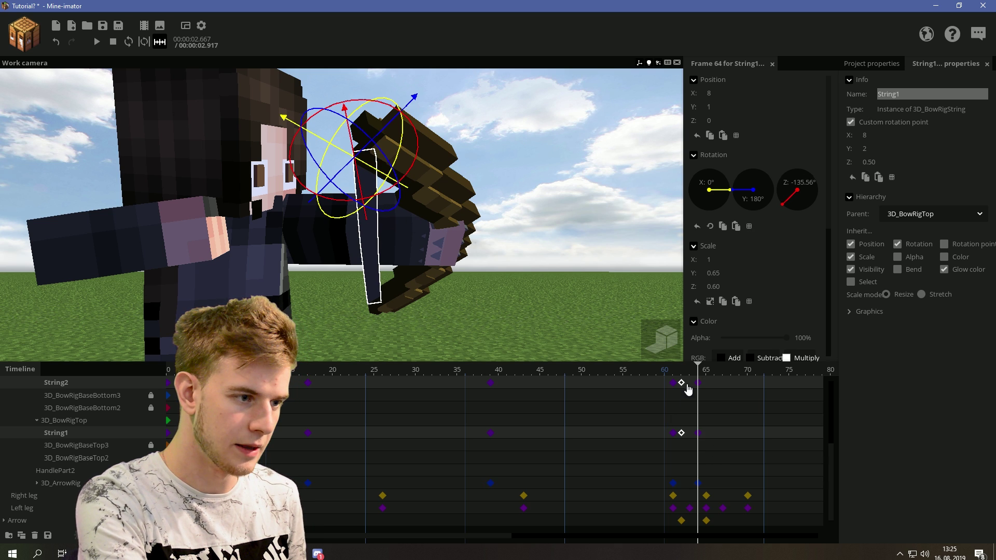
left_click(688, 390)
scroll(822, 353, "down", 5)
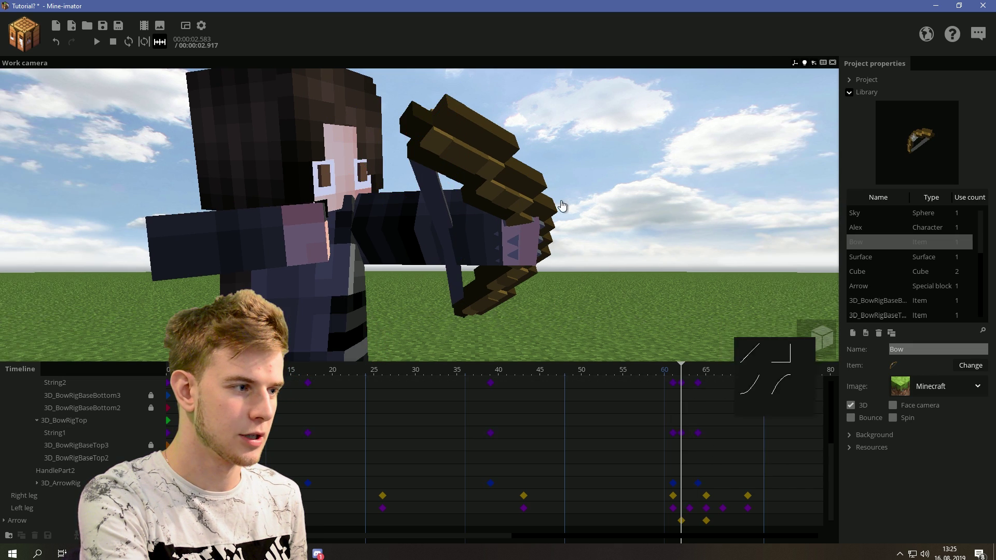